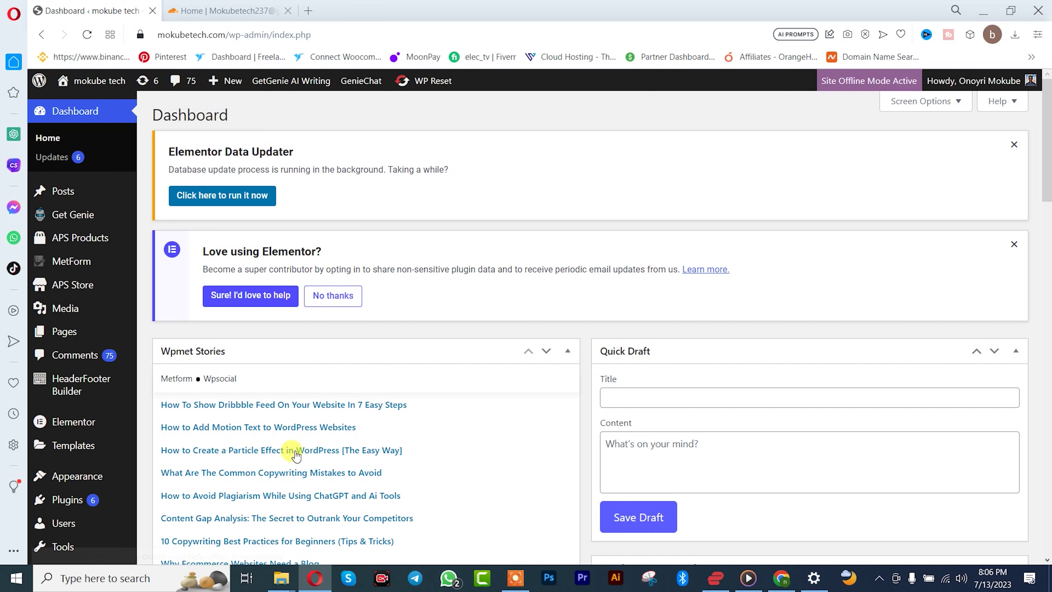
Search the plugin directory for 'WP Fastest Cache', install it and activate it.
mouse_move(82, 500)
left_click(168, 505)
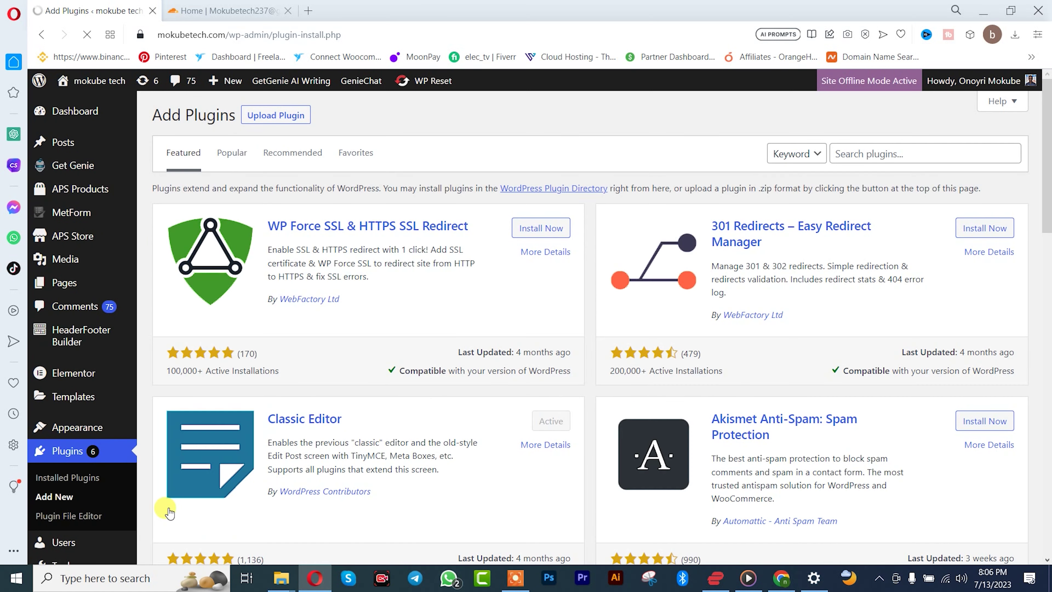
left_click(871, 154)
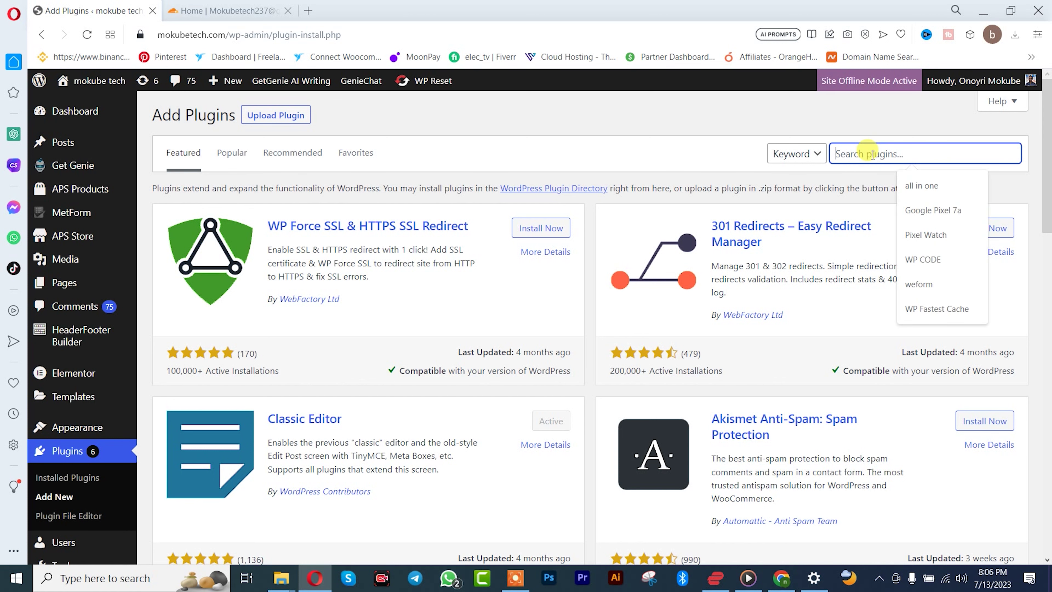
type("WP Fastest Cache")
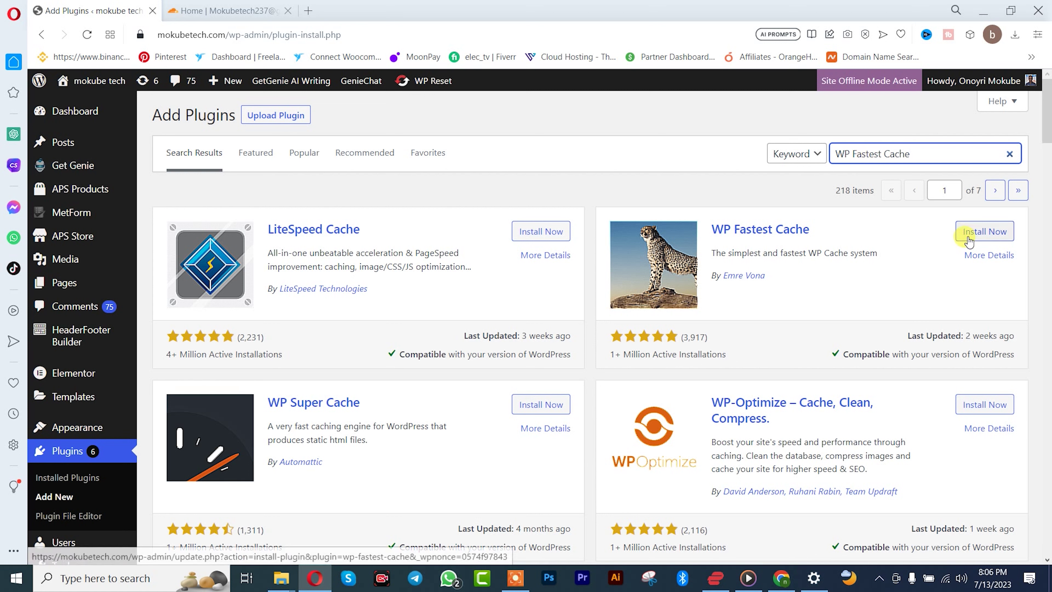
left_click(985, 233)
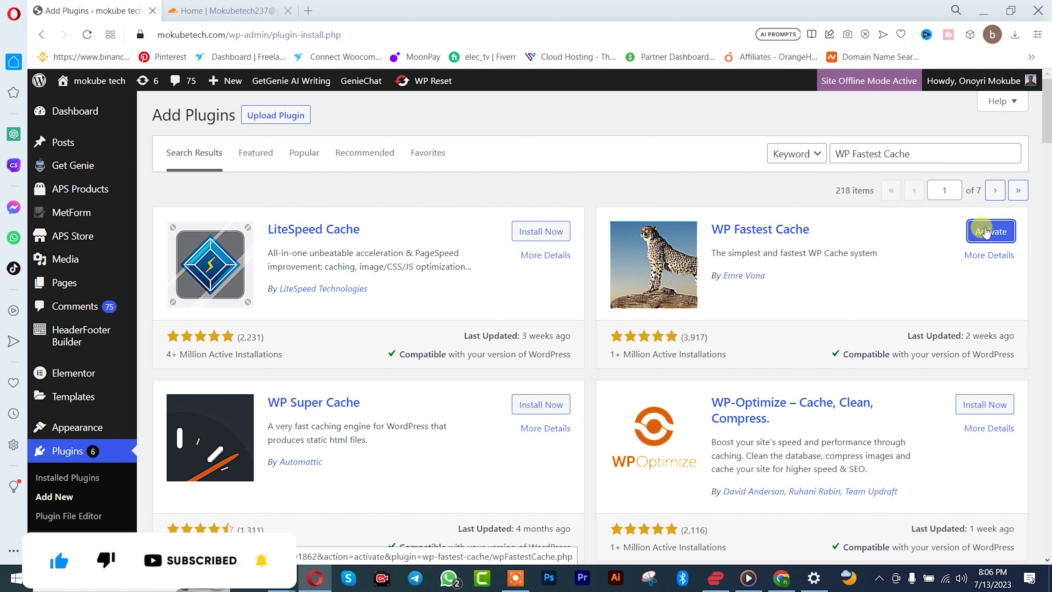
left_click(986, 231)
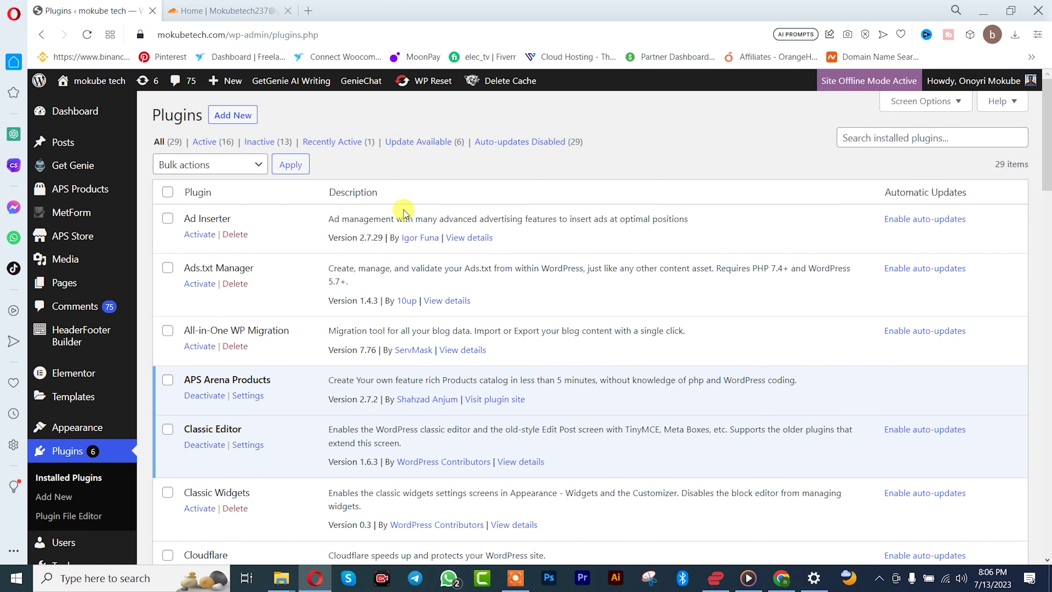
Open the WP Fastest Cache Options page from the sidebar and scroll through its settings.
scroll(403, 214, "down", 8)
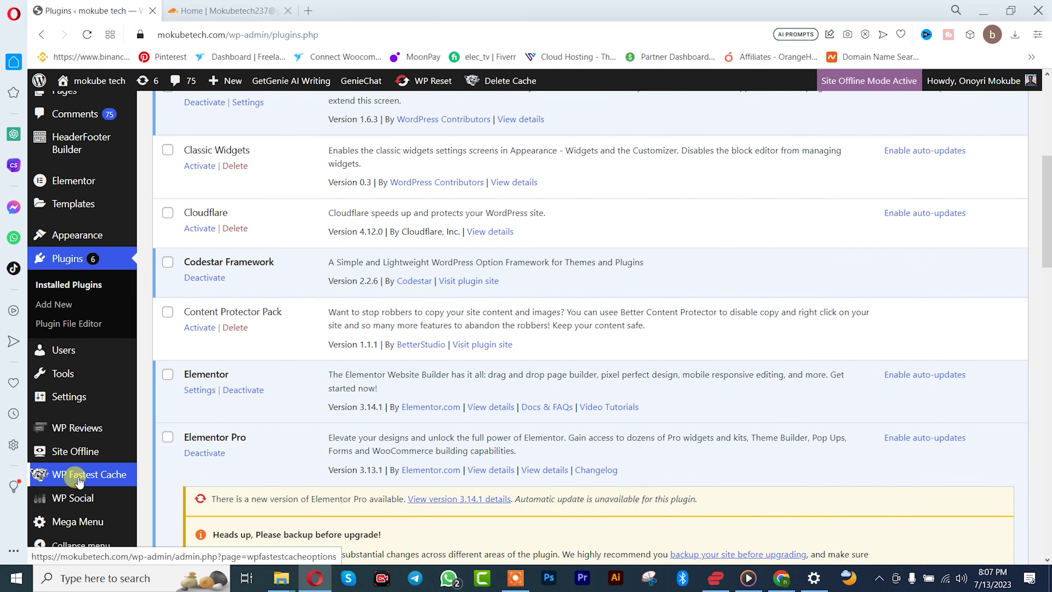
right_click(78, 479)
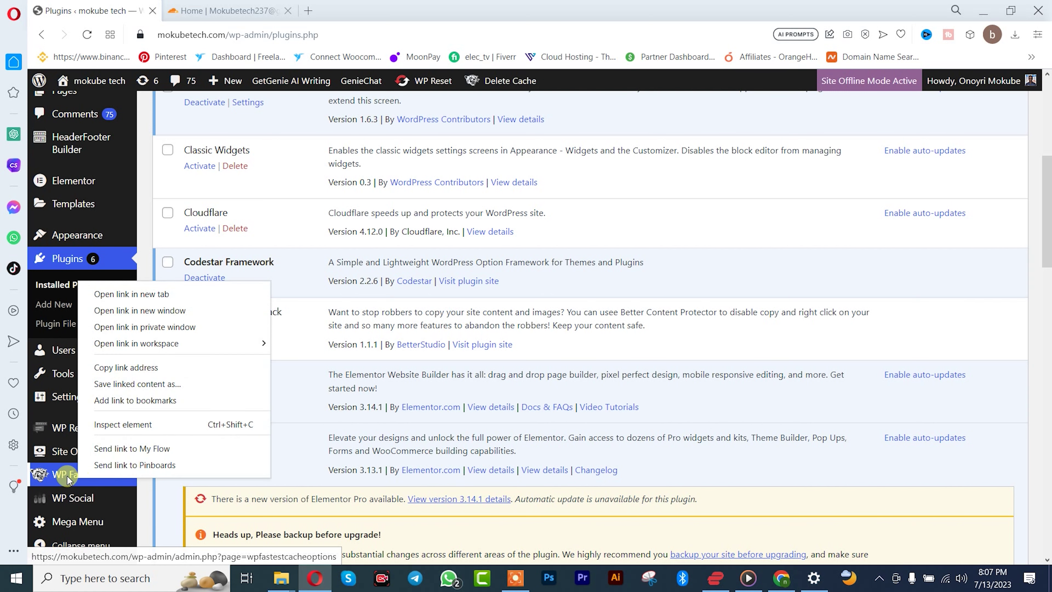
left_click(68, 476)
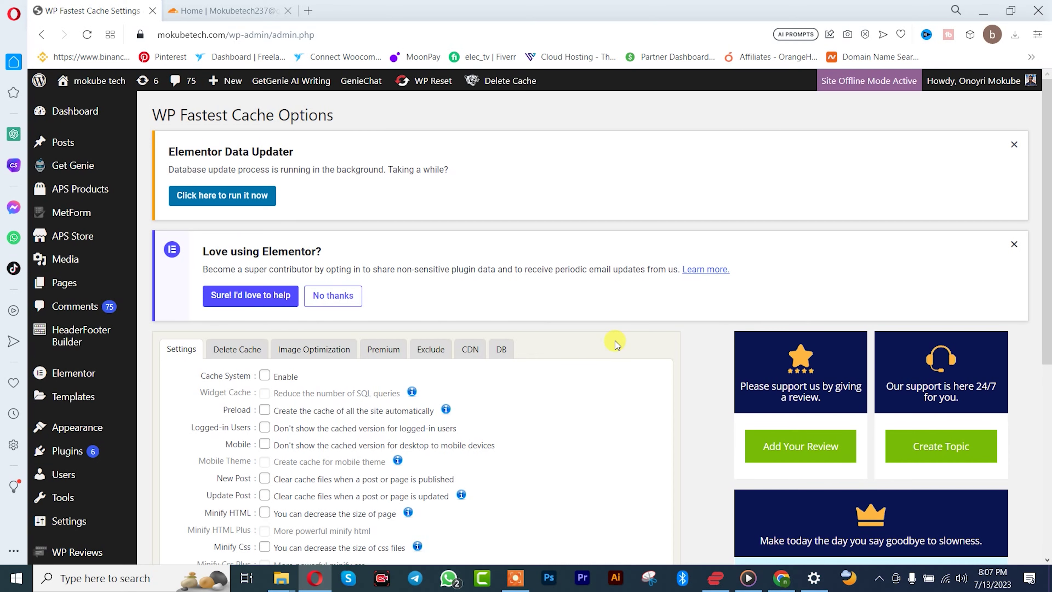
scroll(616, 342, "down", 8)
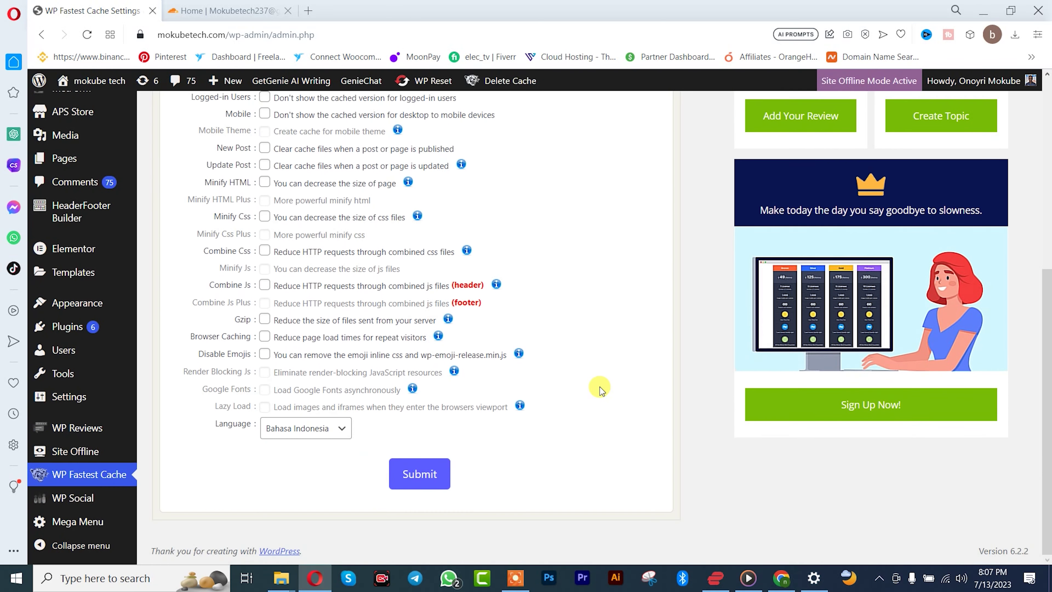
scroll(601, 391, "up", 5)
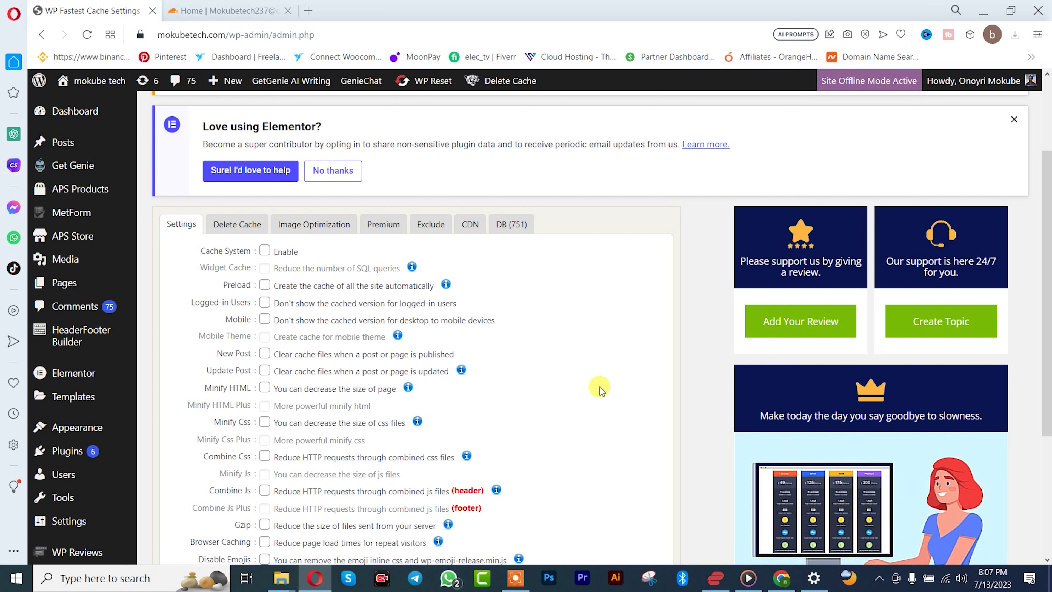
Choose CDN by Cloudflare under the CDN options, then go to the Cloudflare dashboard.
left_click(468, 227)
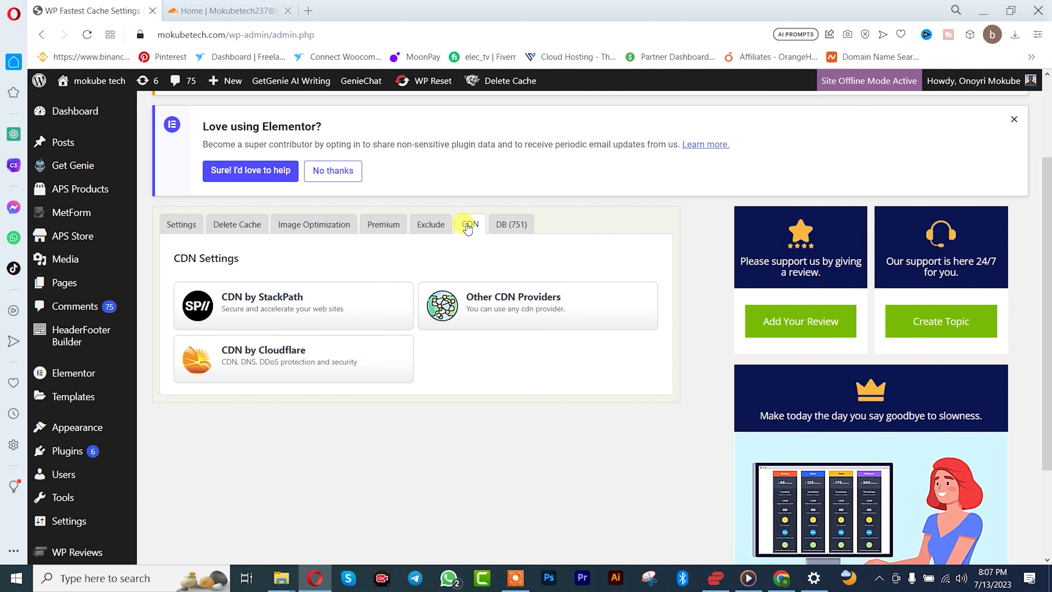
left_click(318, 365)
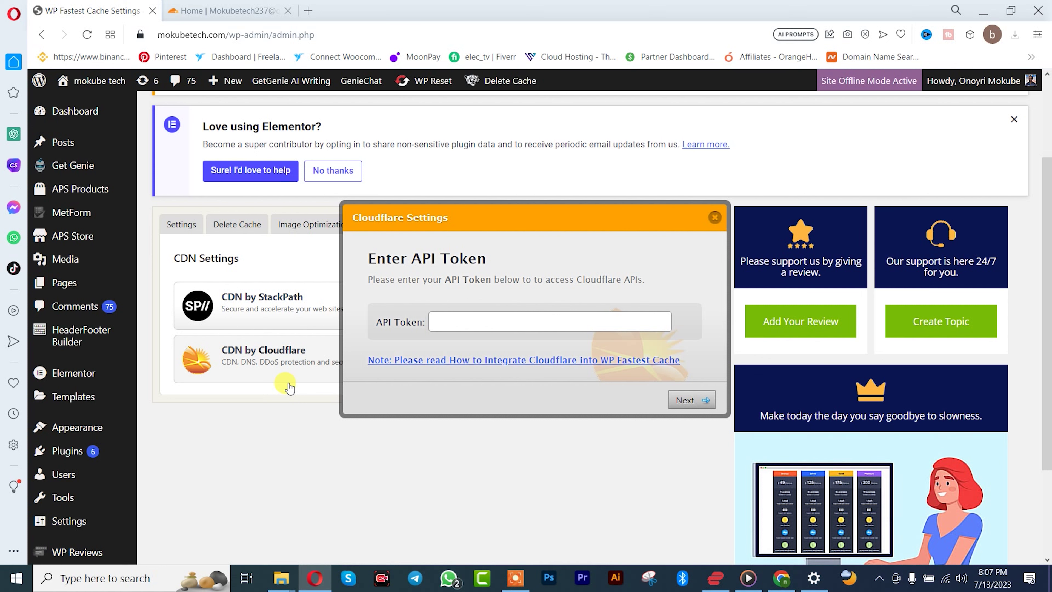
left_click(267, 9)
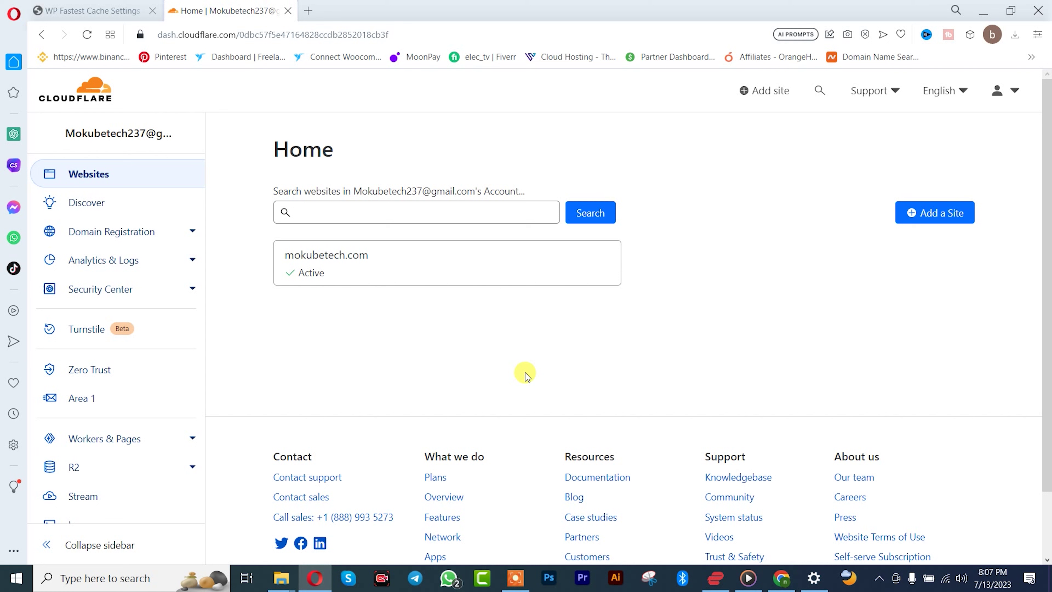
Go to My Profile > API Tokens from the Cloudflare account menu.
left_click(1001, 92)
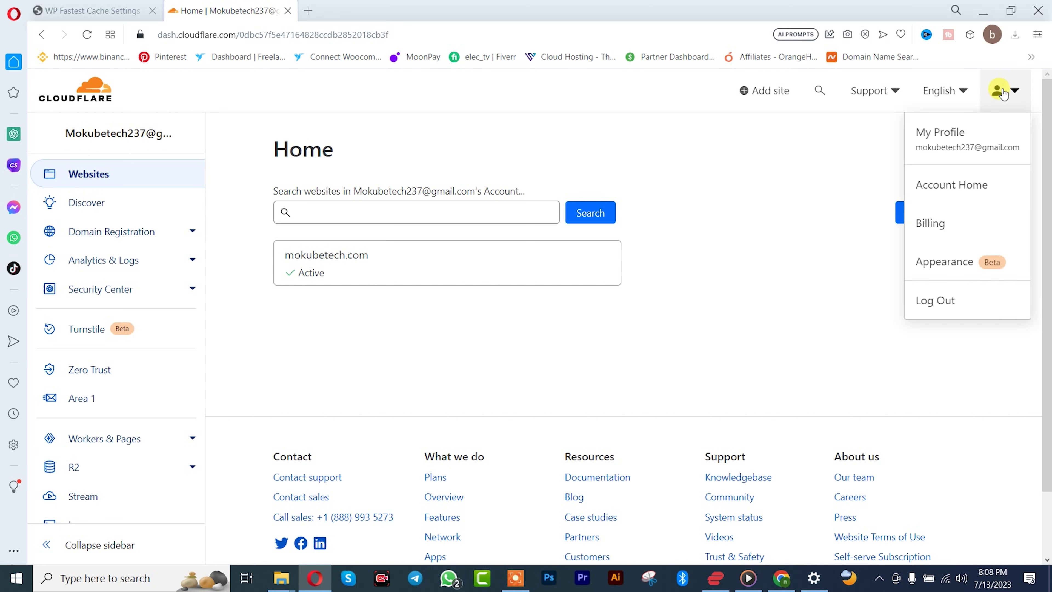
left_click(981, 138)
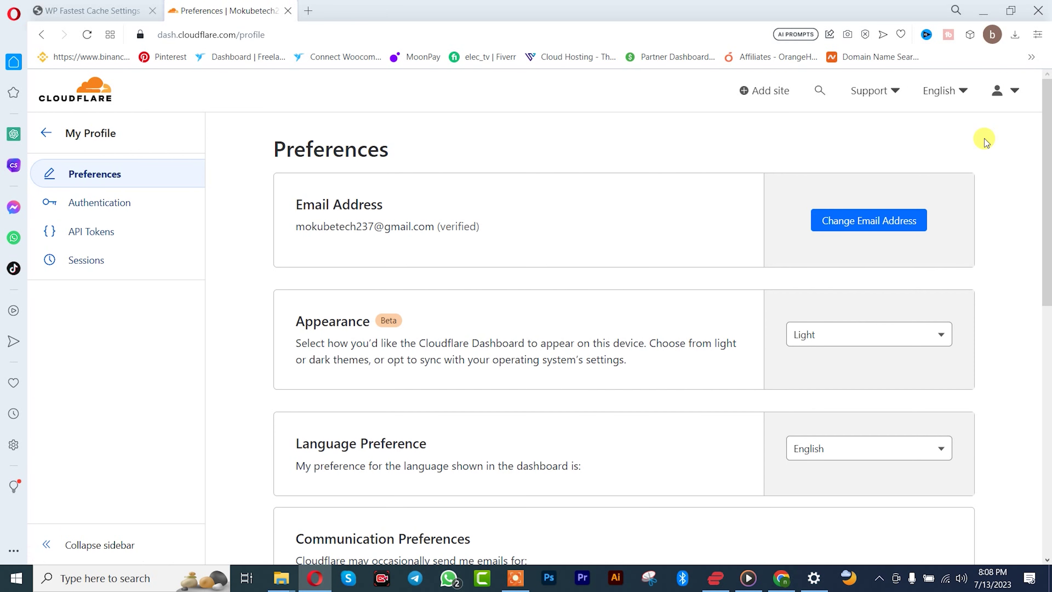
left_click(143, 241)
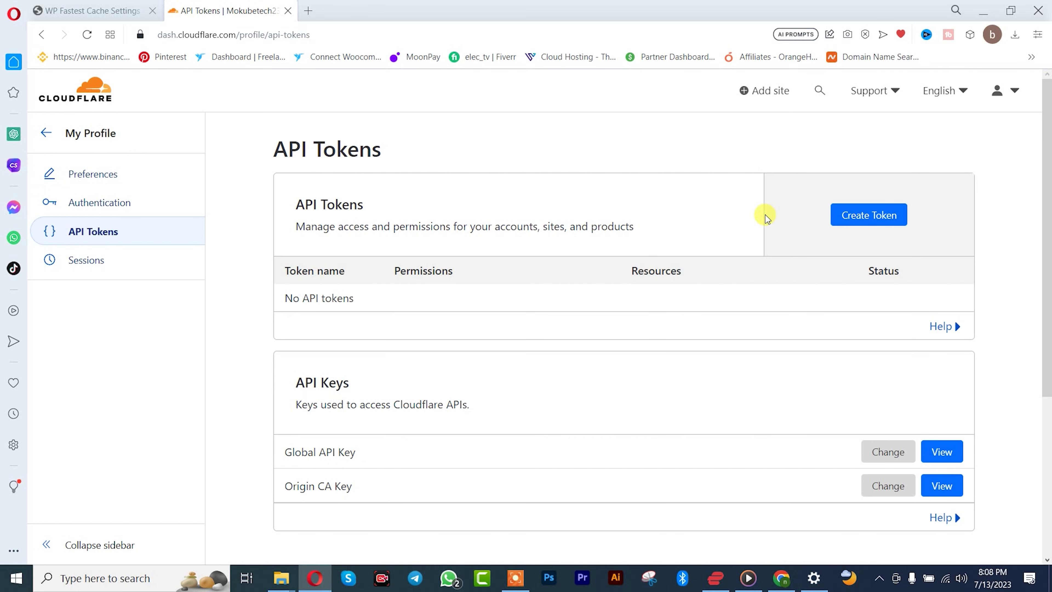
Create an API token from the WordPress template and copy the generated token.
left_click(869, 219)
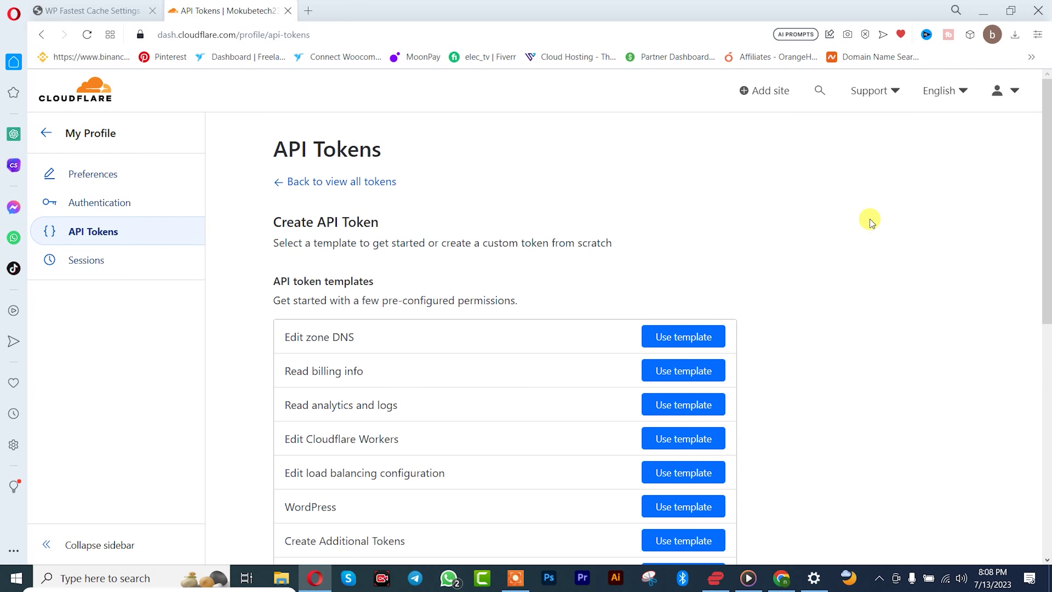
scroll(866, 270, "down", 3)
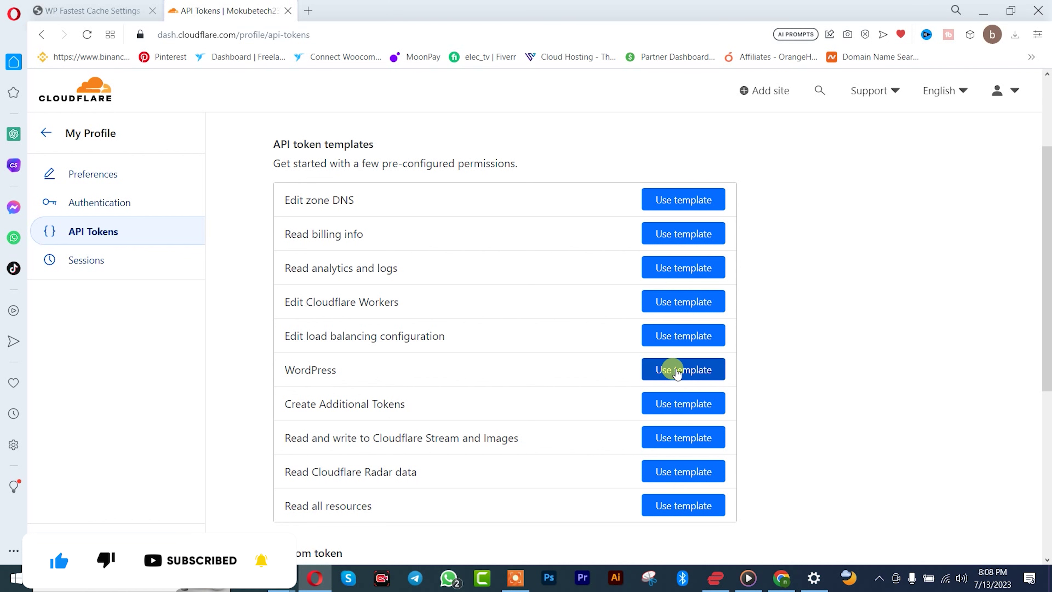
left_click(678, 371)
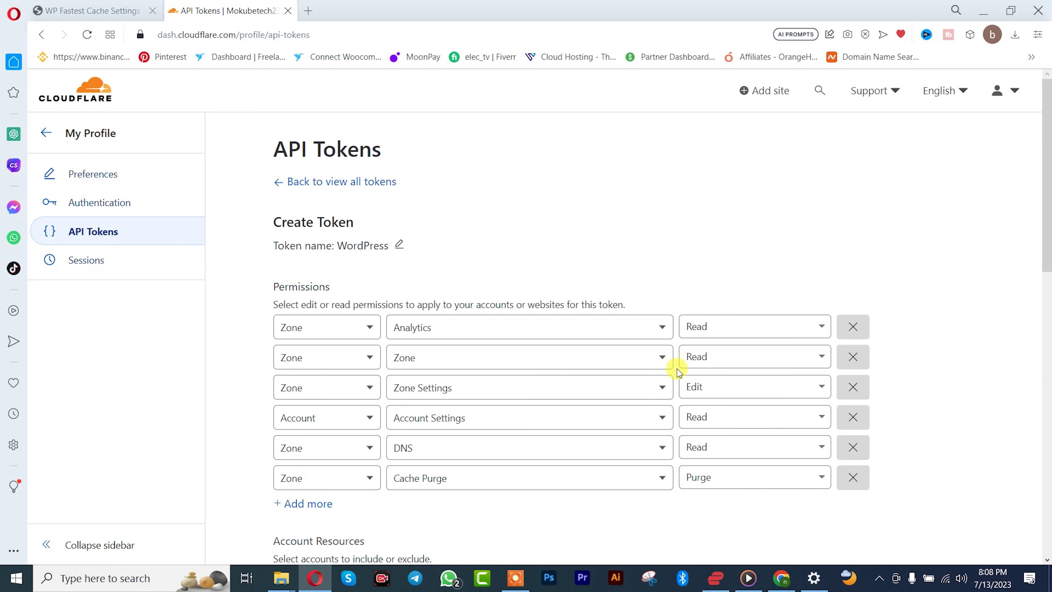
scroll(677, 369, "down", 10)
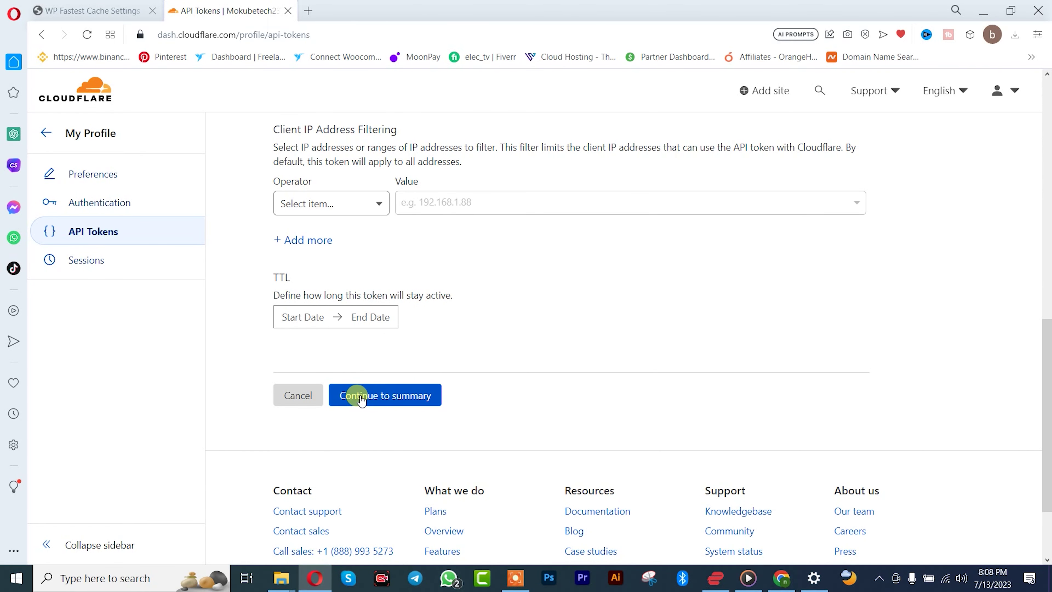
left_click(360, 398)
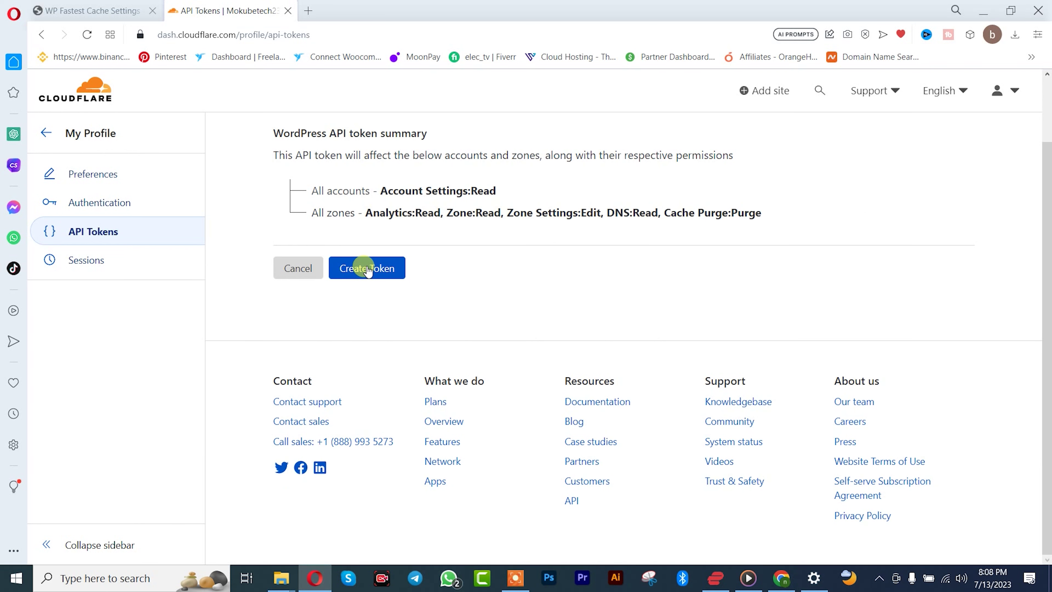
left_click(367, 269)
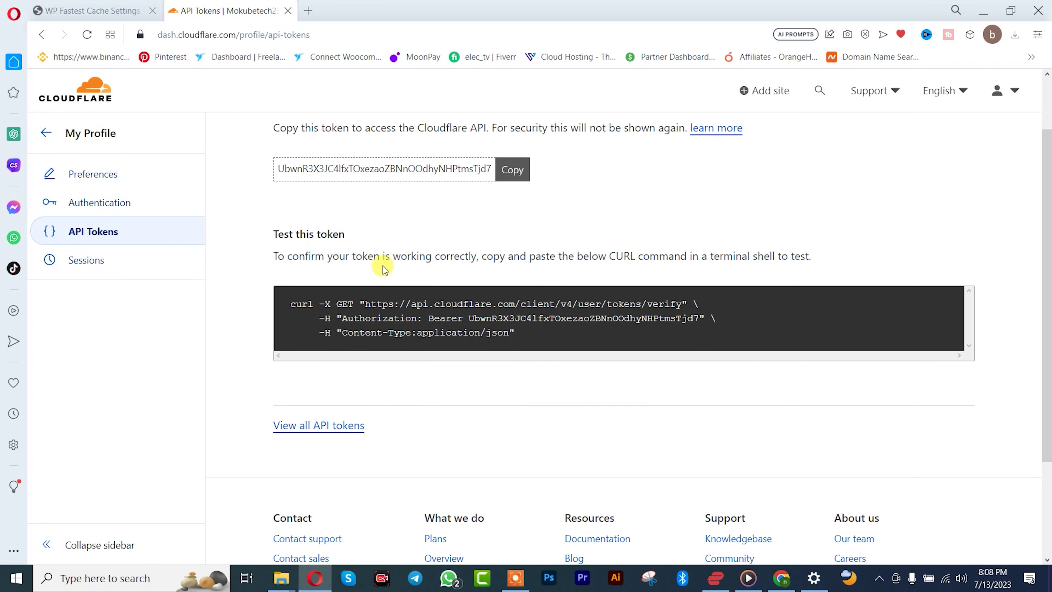
scroll(676, 220, "up", 2)
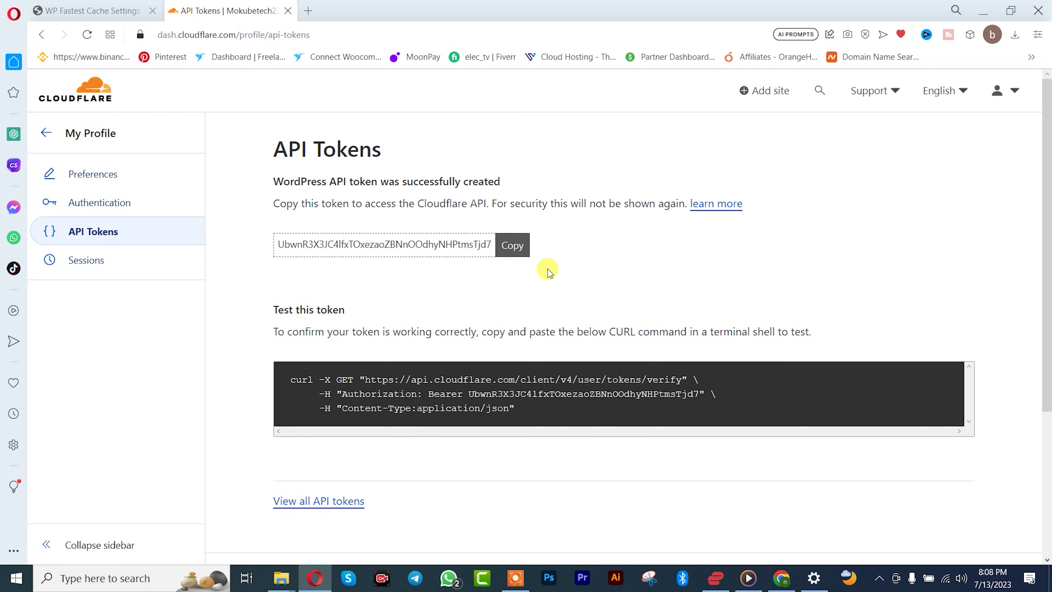
left_click(512, 244)
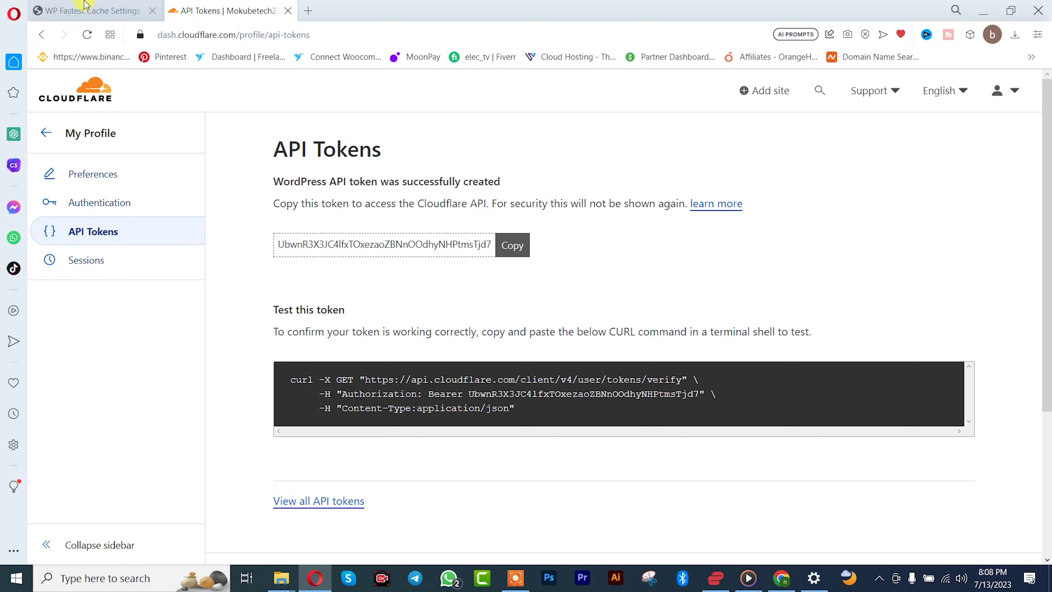
Paste the Cloudflare API token into WP Fastest Cache's Cloudflare setup and submit it.
left_click(89, 11)
left_click(481, 323)
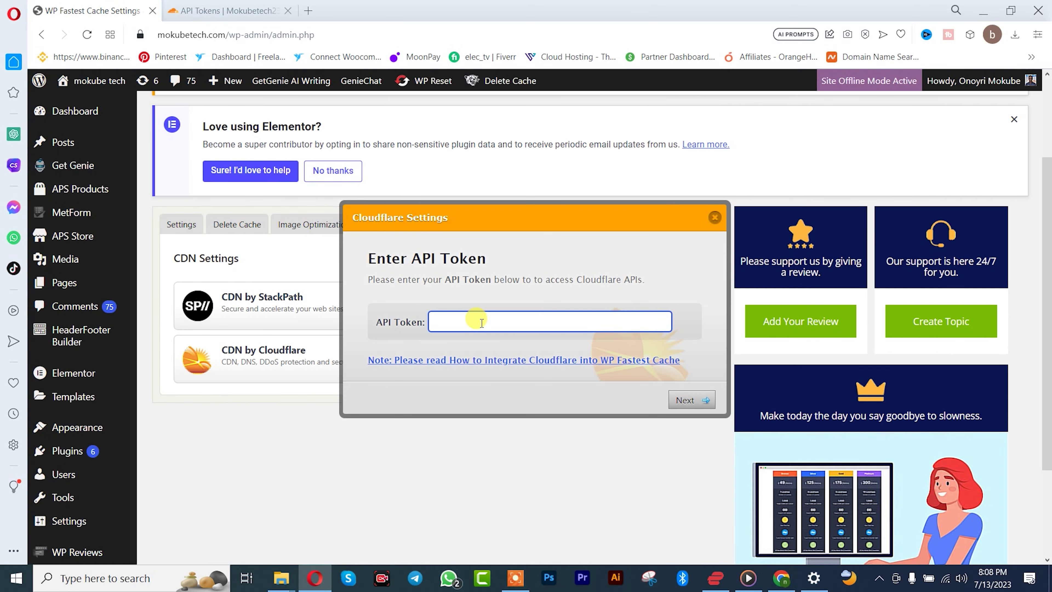
key("ctrl+v")
left_click(685, 400)
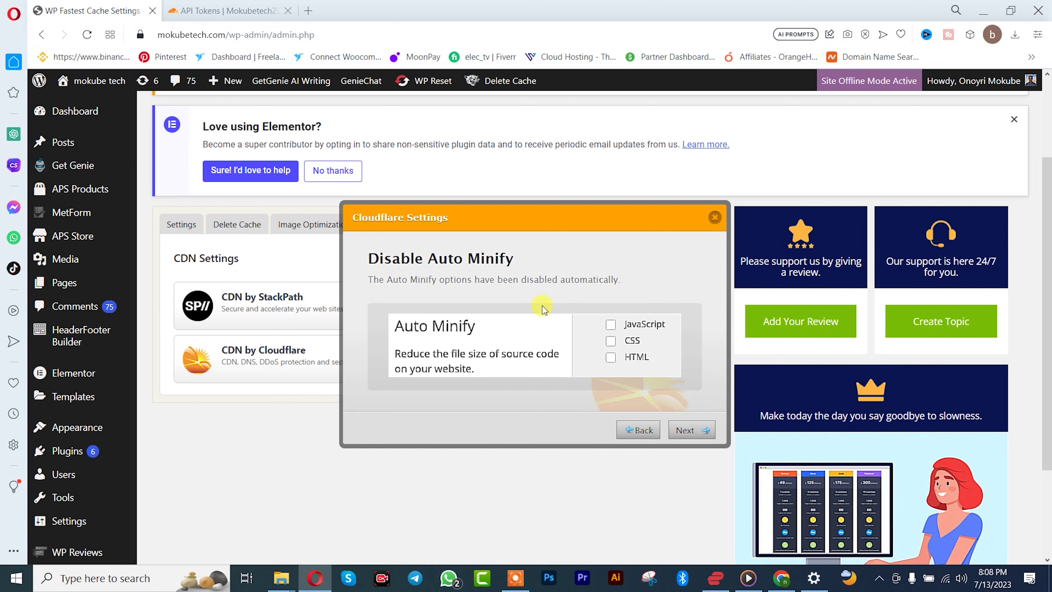
Accept the Auto Minify, Rocket Loader and 6-month browser cache steps, then finish the integration.
left_click(693, 435)
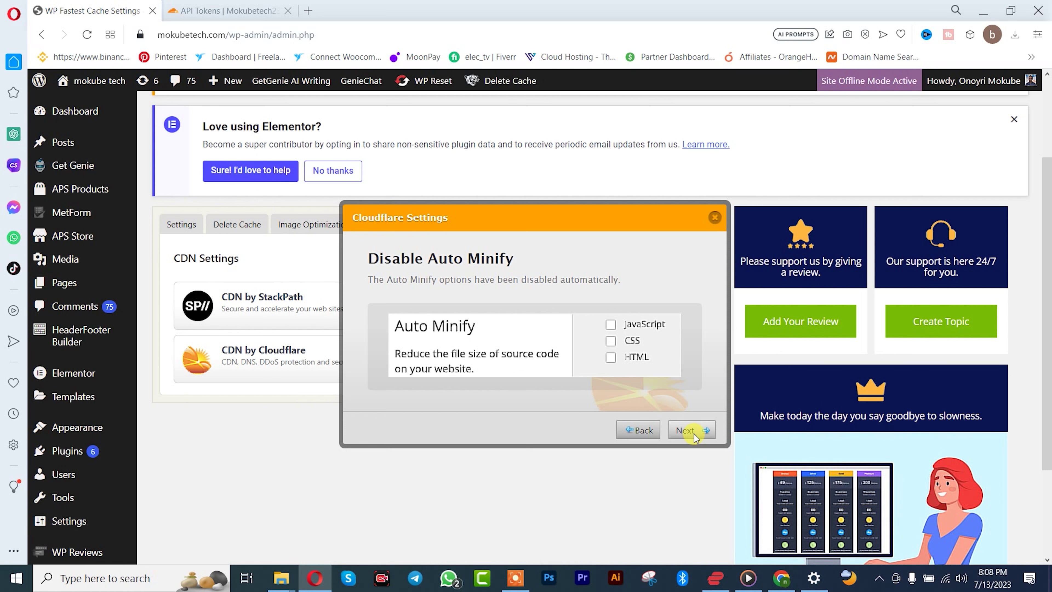
left_click(690, 432)
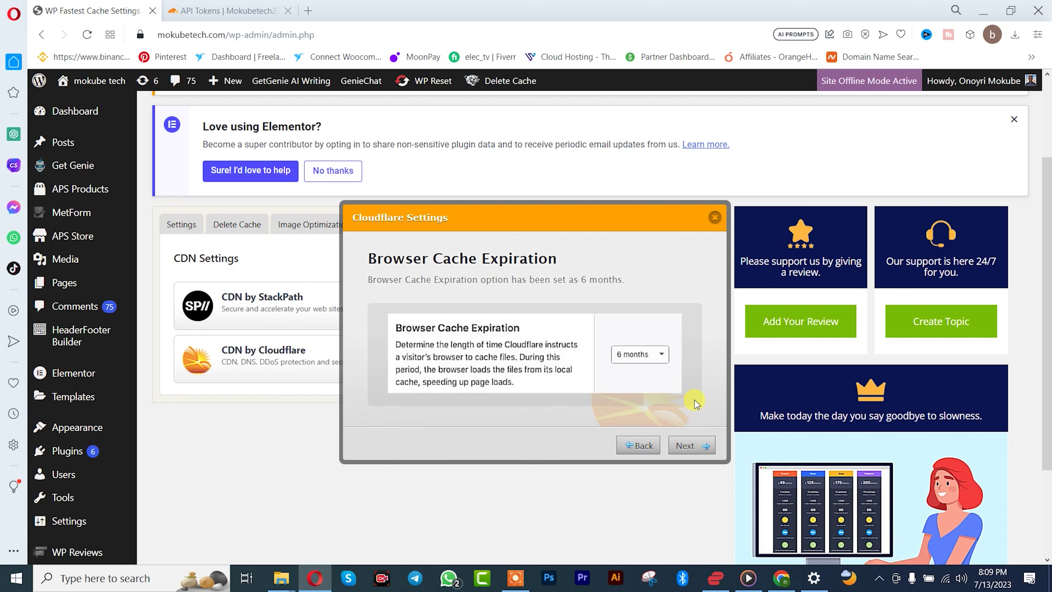
left_click(693, 446)
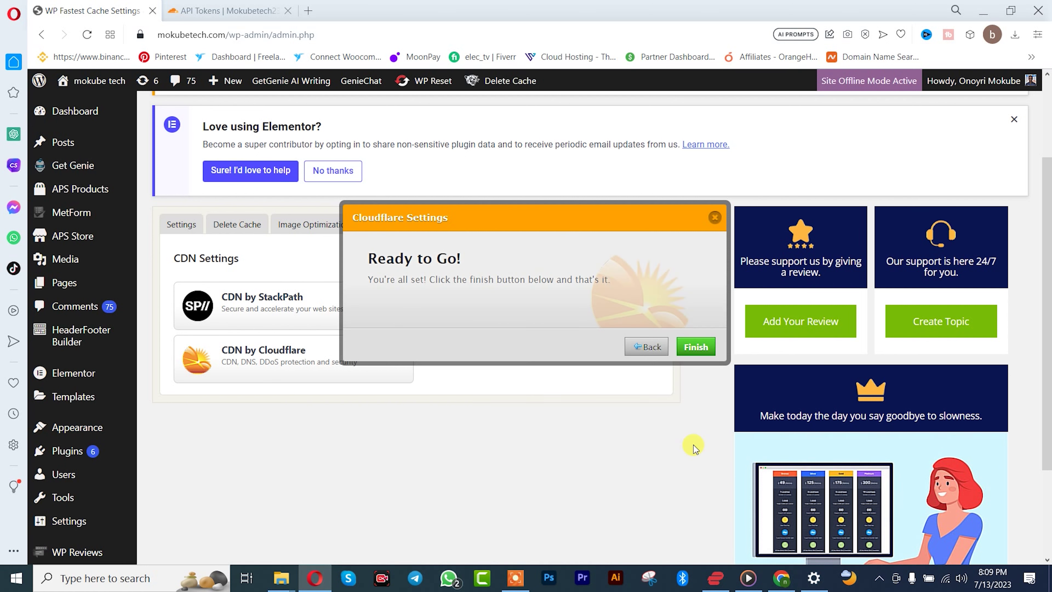
left_click(695, 347)
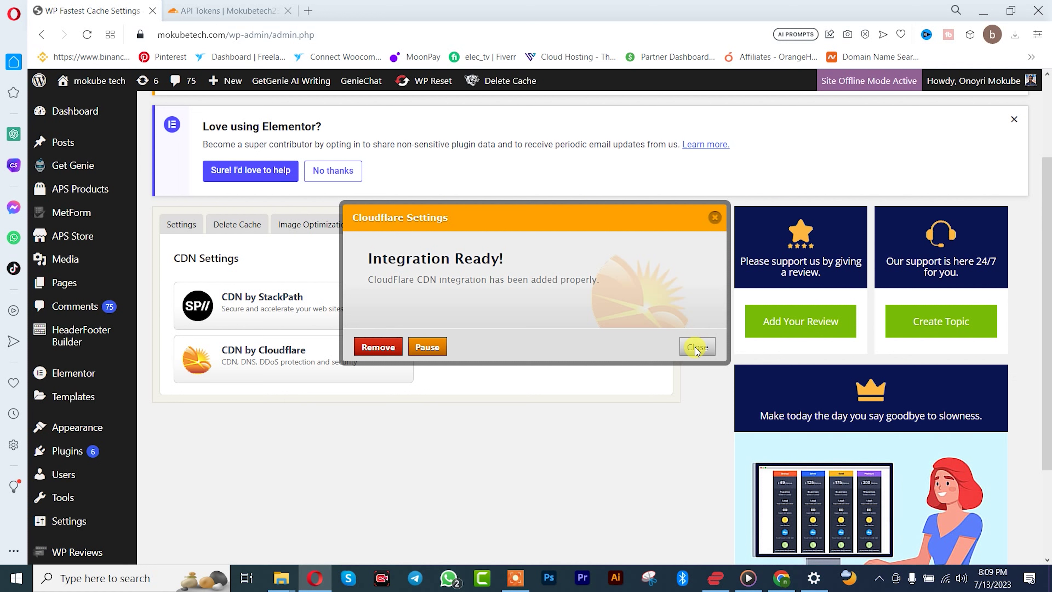
left_click(696, 347)
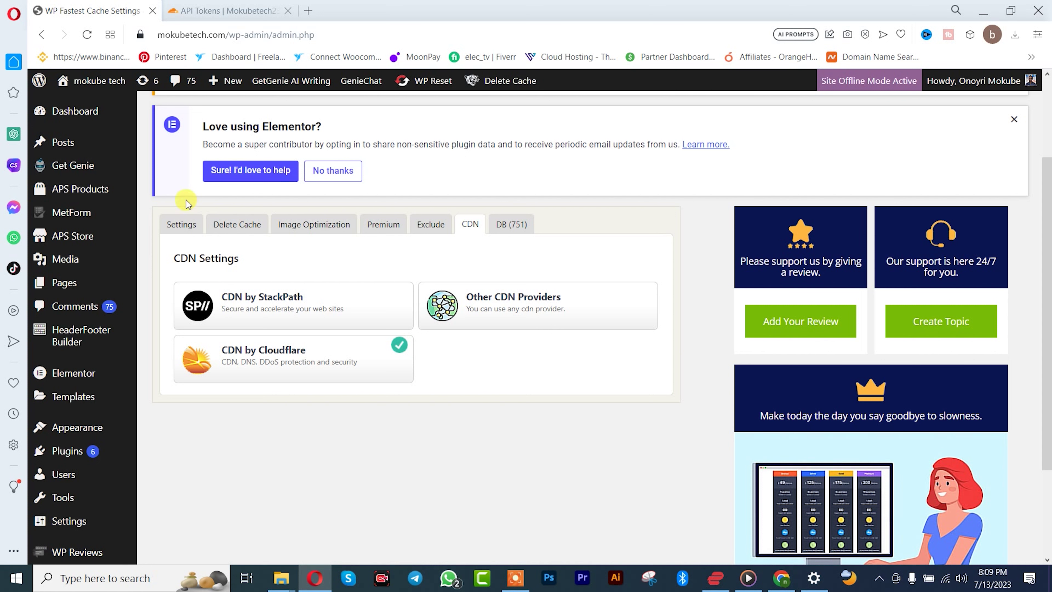
left_click(176, 225)
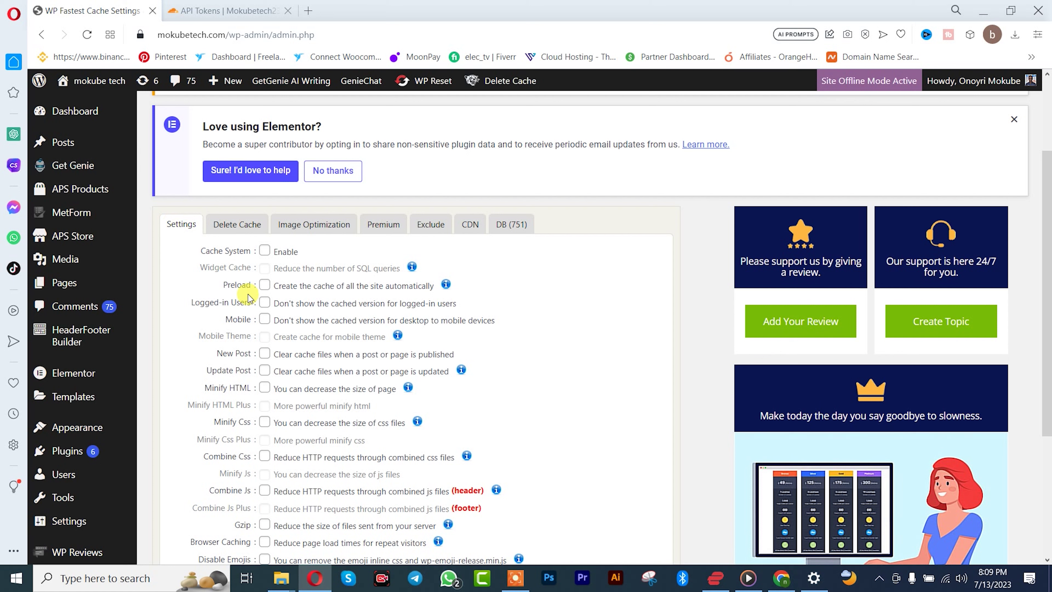
Enable Preload for the Homepage and Pages.
left_click(265, 286)
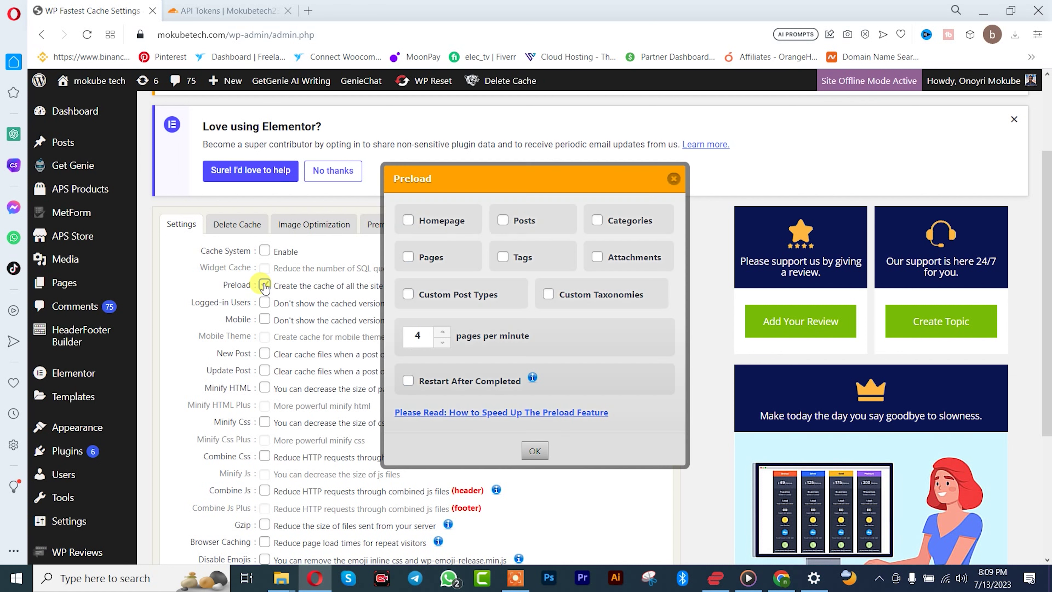
left_click(408, 220)
left_click(407, 257)
left_click(535, 450)
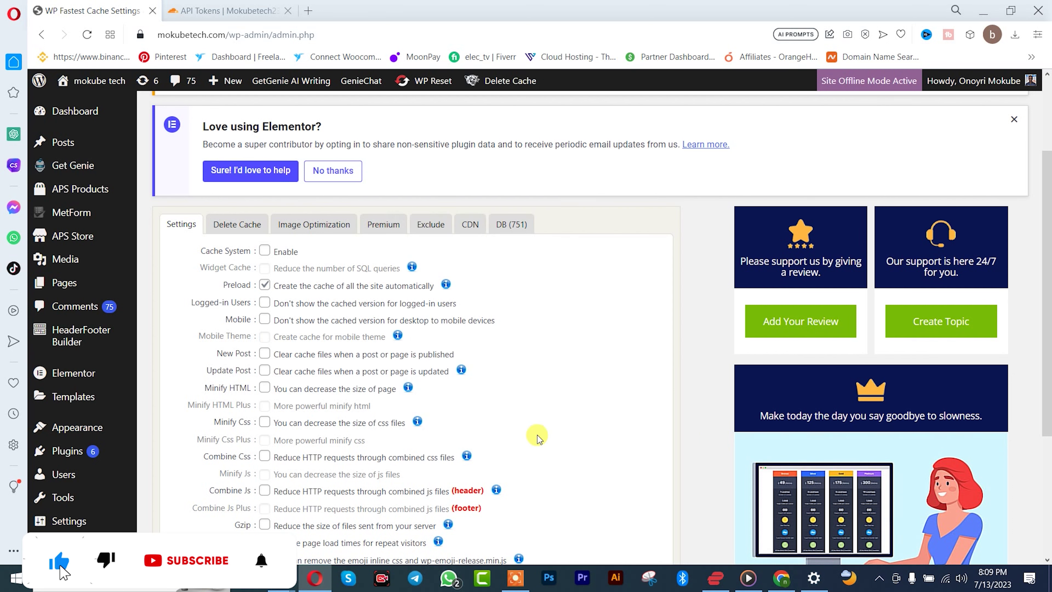
Enable Mobile, New Post with Clear All Cache, Update Post, and Minify HTML.
scroll(560, 383, "down", 2)
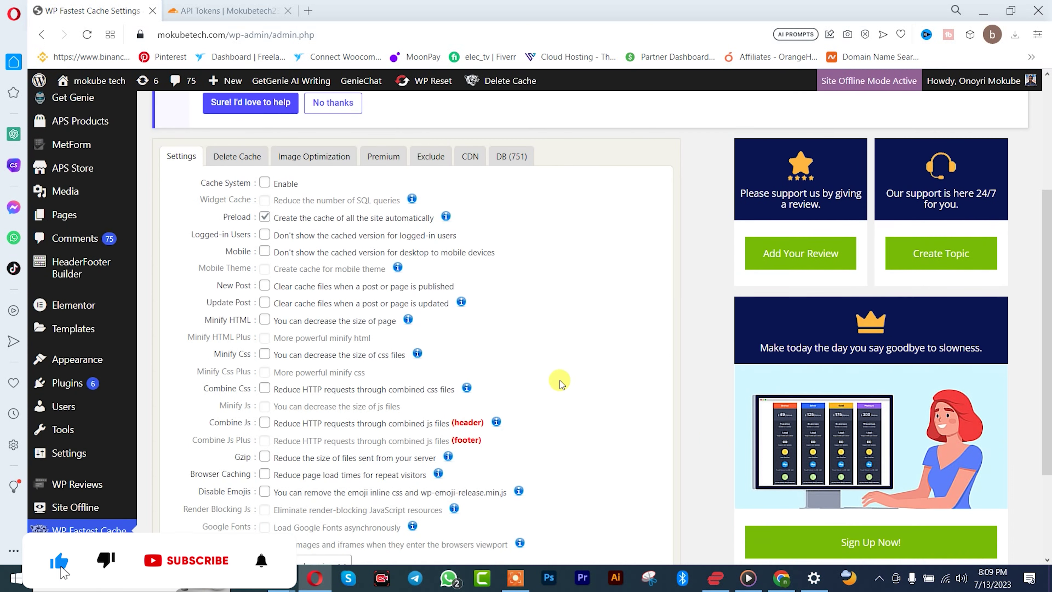
left_click(264, 252)
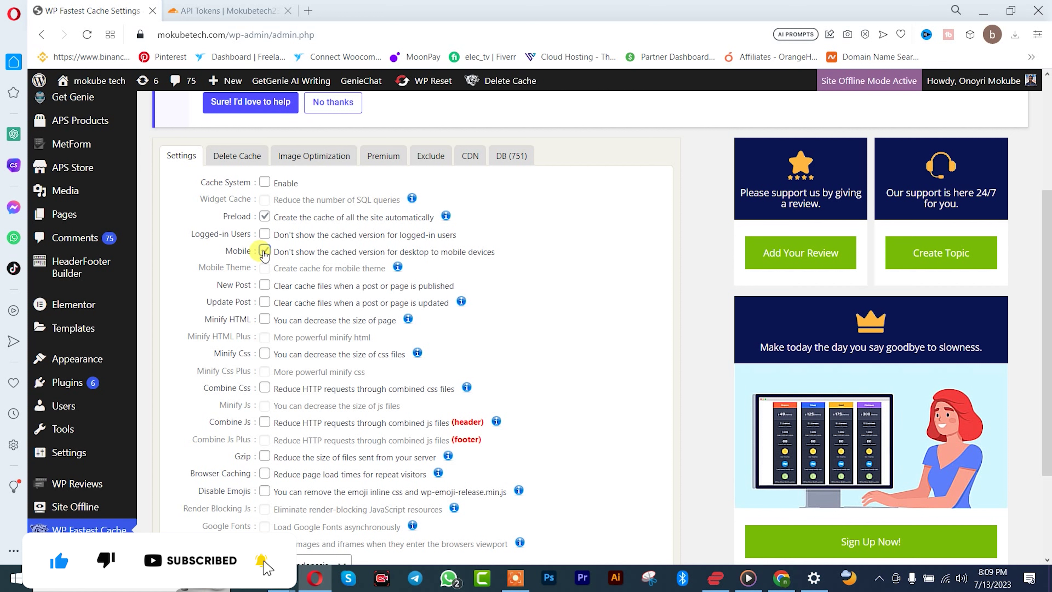
left_click(264, 287)
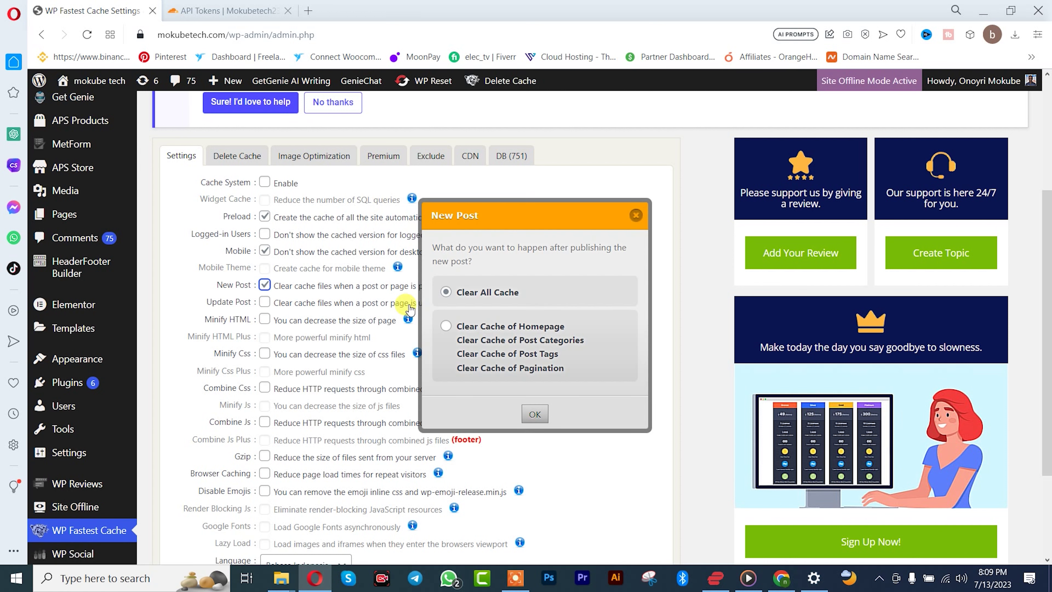
left_click(534, 414)
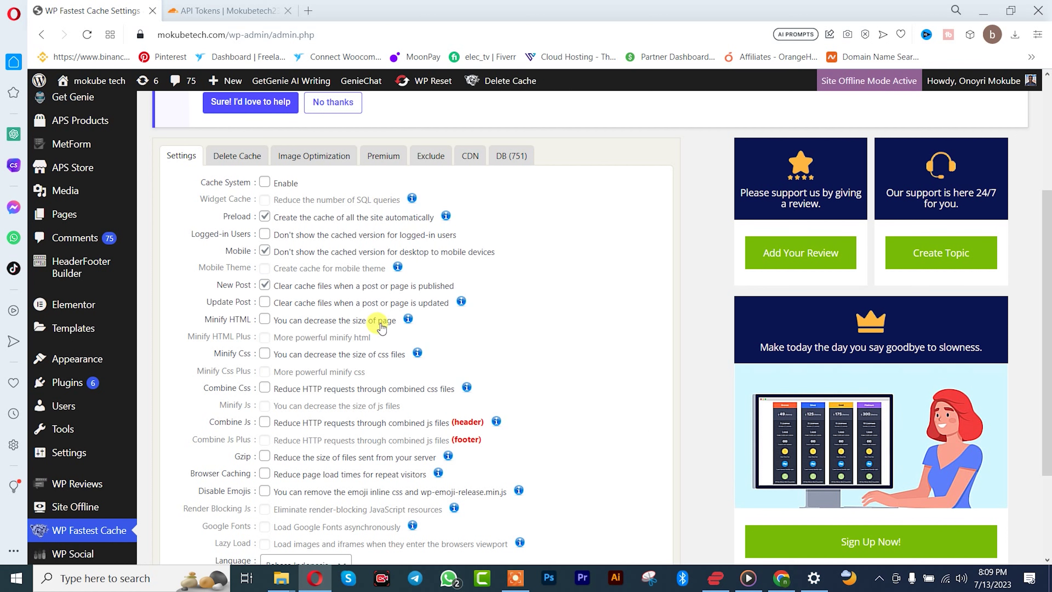
left_click(265, 302)
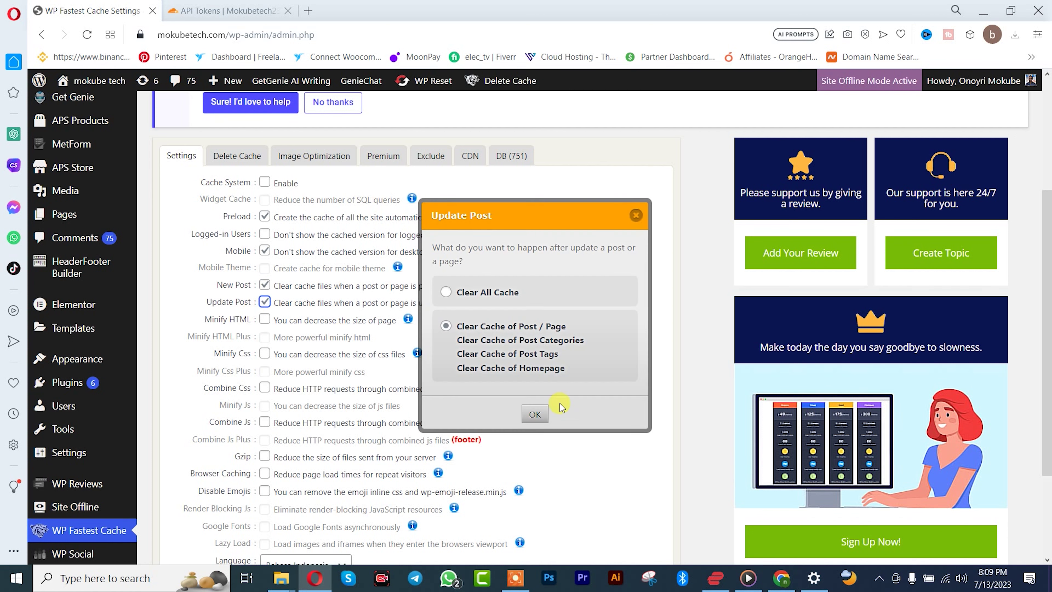
left_click(536, 417)
left_click(264, 319)
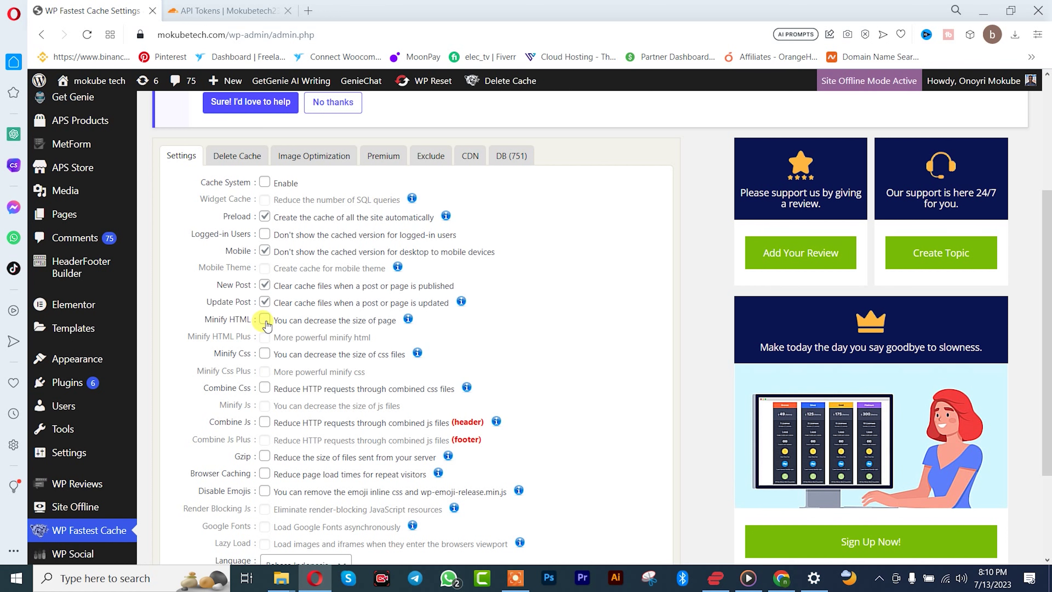
Turn on Minify Css and Combine Css.
scroll(266, 326, "down", 2)
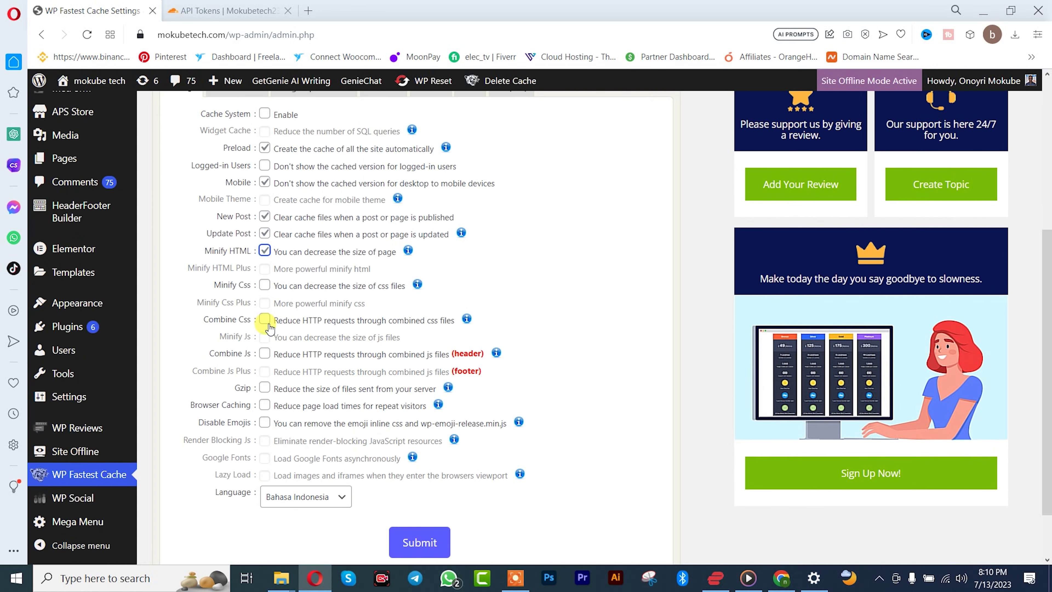
left_click(263, 286)
left_click(265, 320)
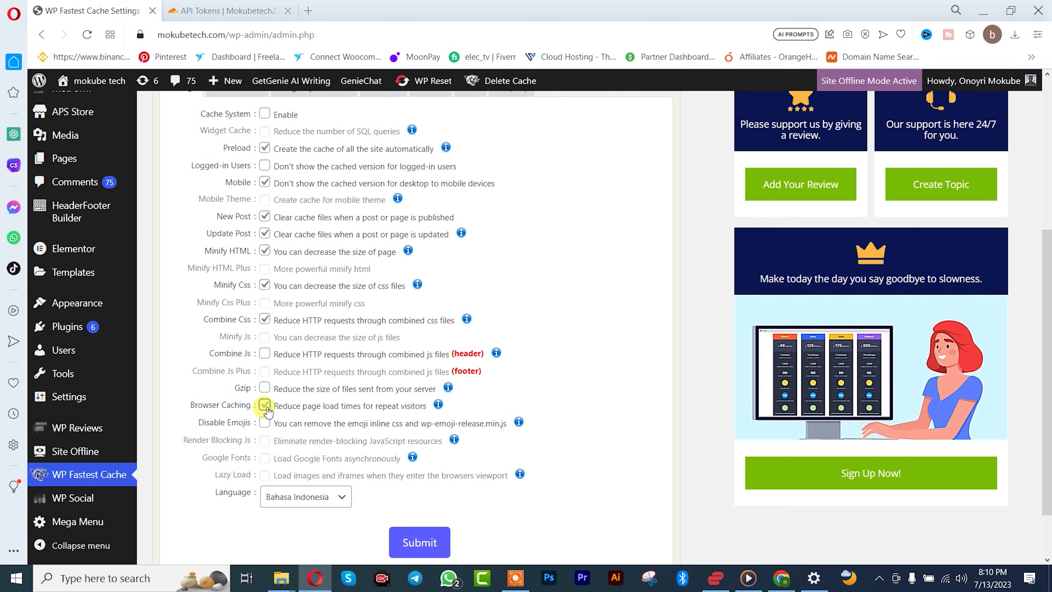
Set the plugin language to English and submit the cache options.
scroll(267, 410, "down", 2)
scroll(259, 363, "up", 2)
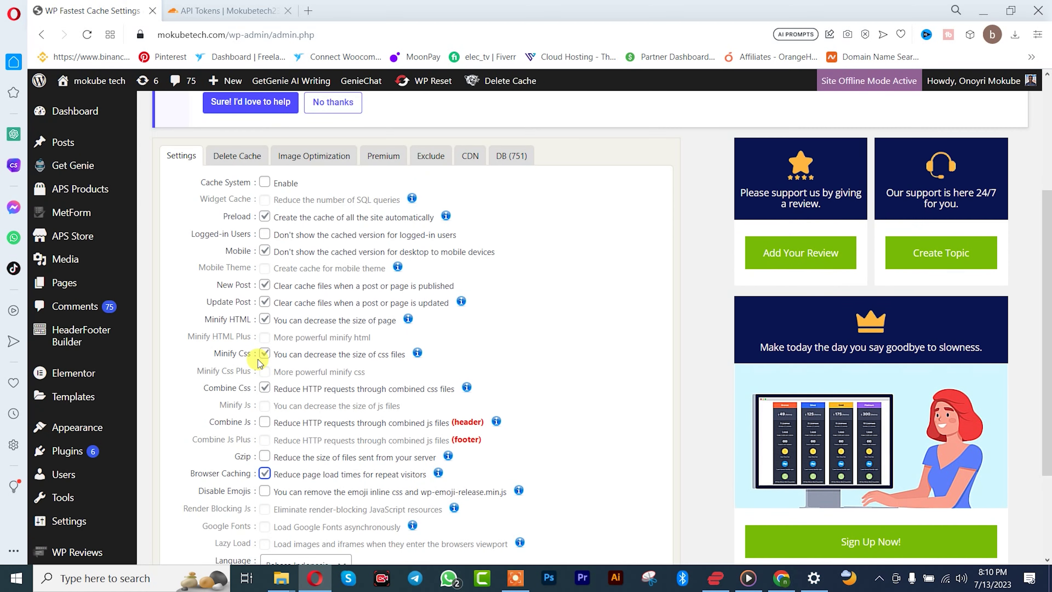
scroll(259, 363, "down", 4)
left_click(295, 431)
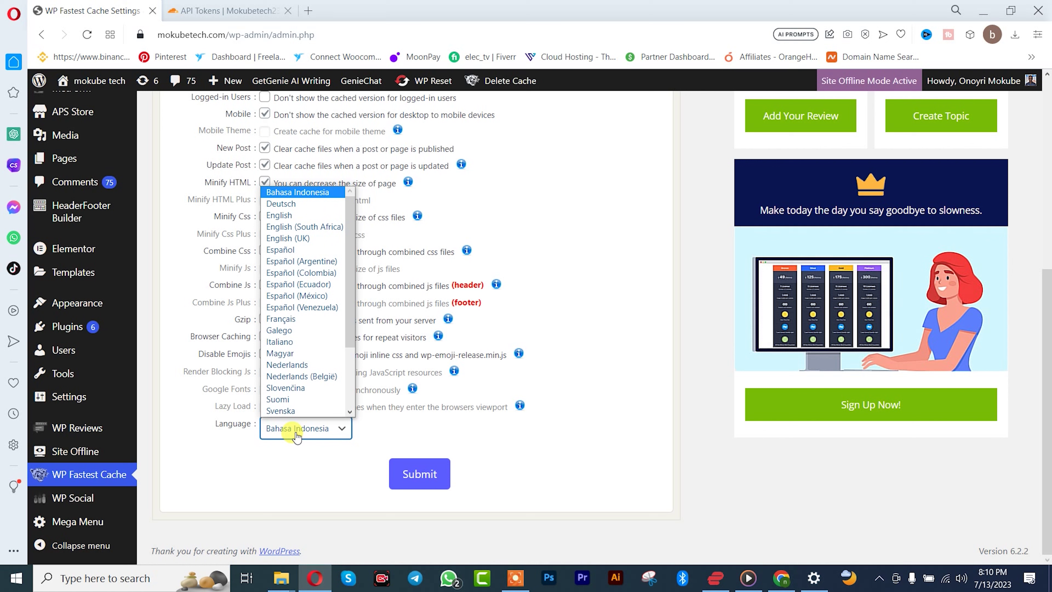
left_click(290, 215)
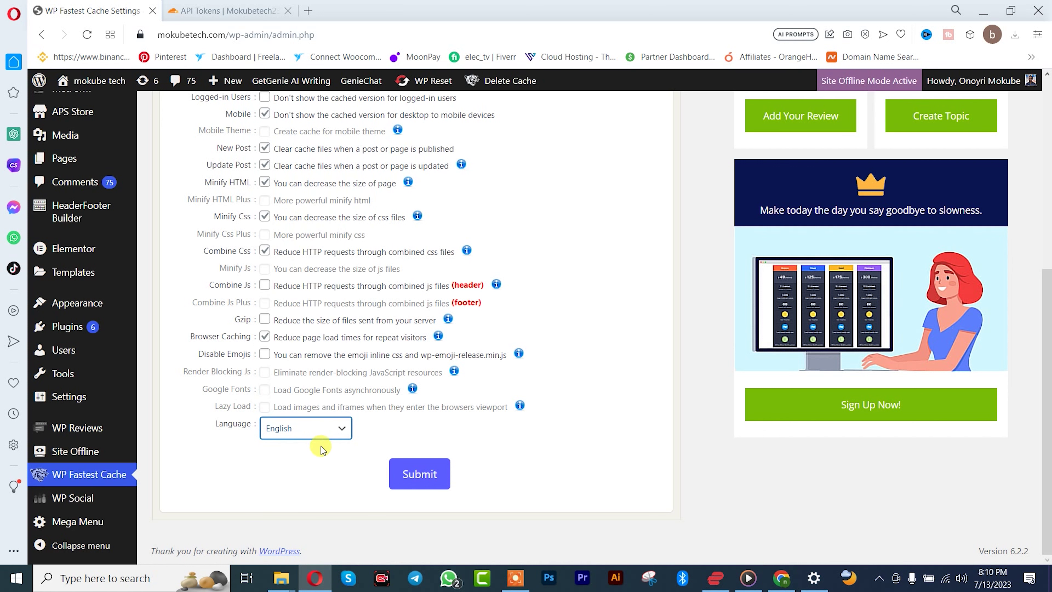
left_click(414, 475)
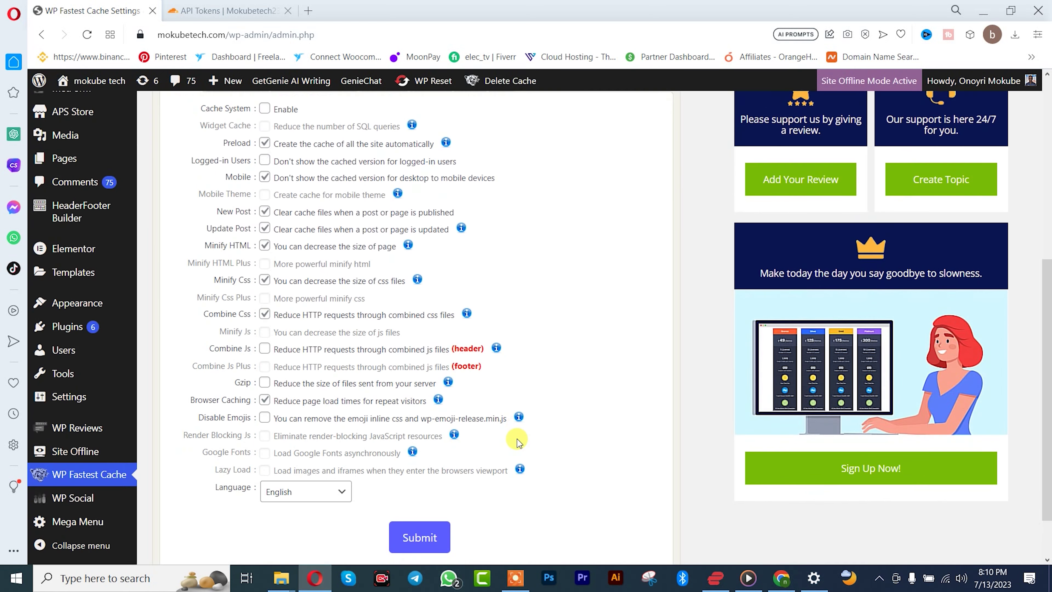
scroll(517, 442, "up", 5)
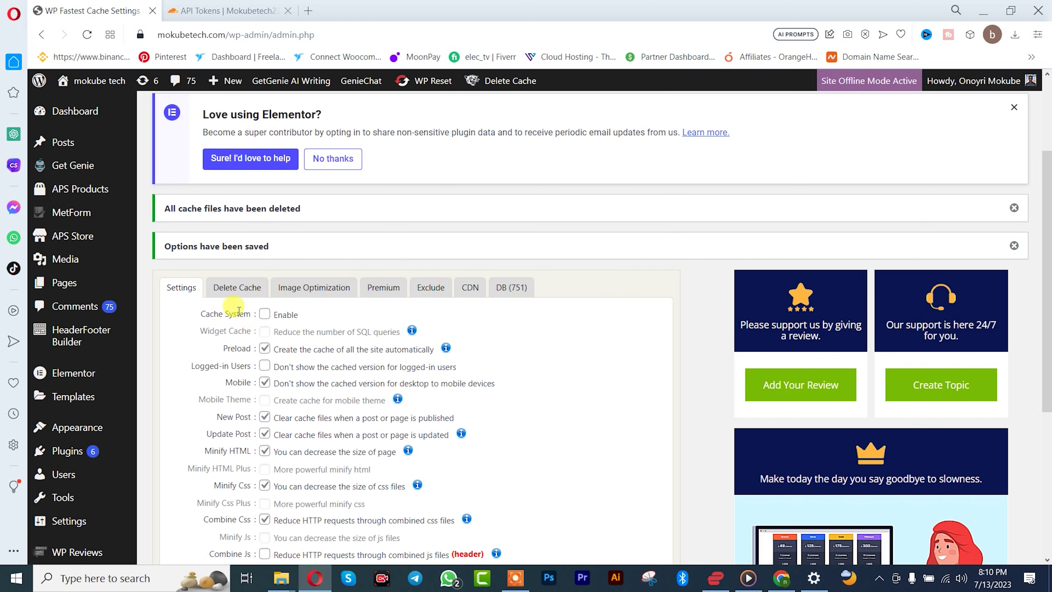
Clear all cache files from the Delete Cache options.
left_click(231, 290)
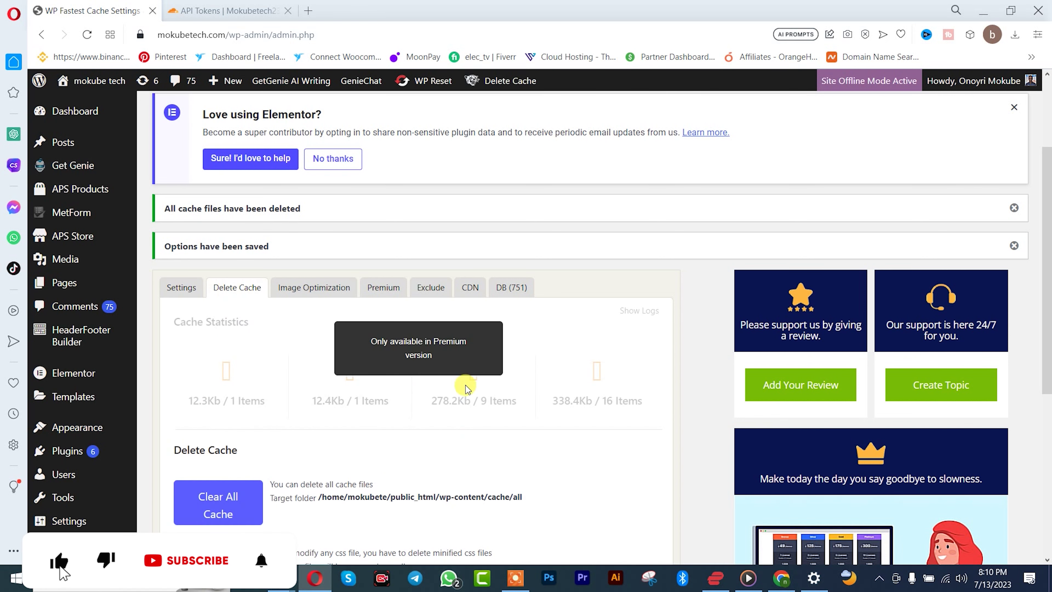
scroll(464, 390, "down", 5)
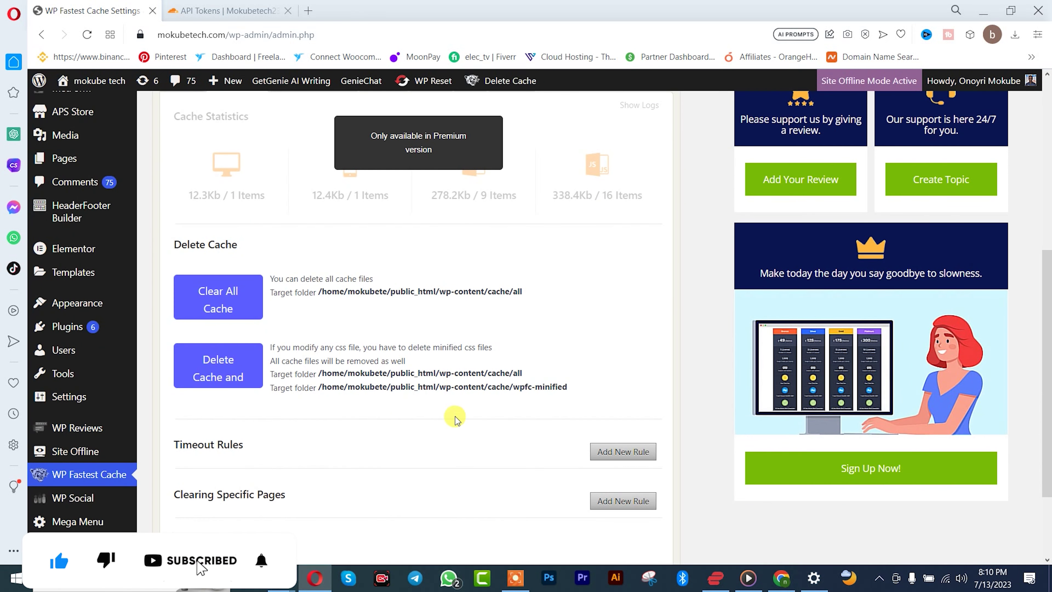
scroll(447, 420, "up", 2)
scroll(442, 423, "up", 1)
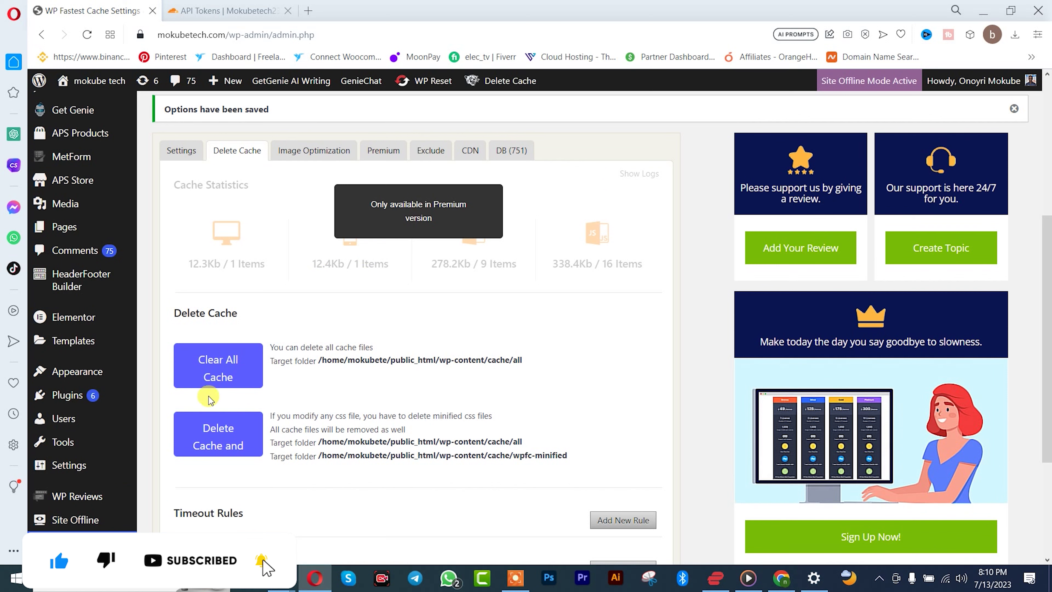
left_click(240, 363)
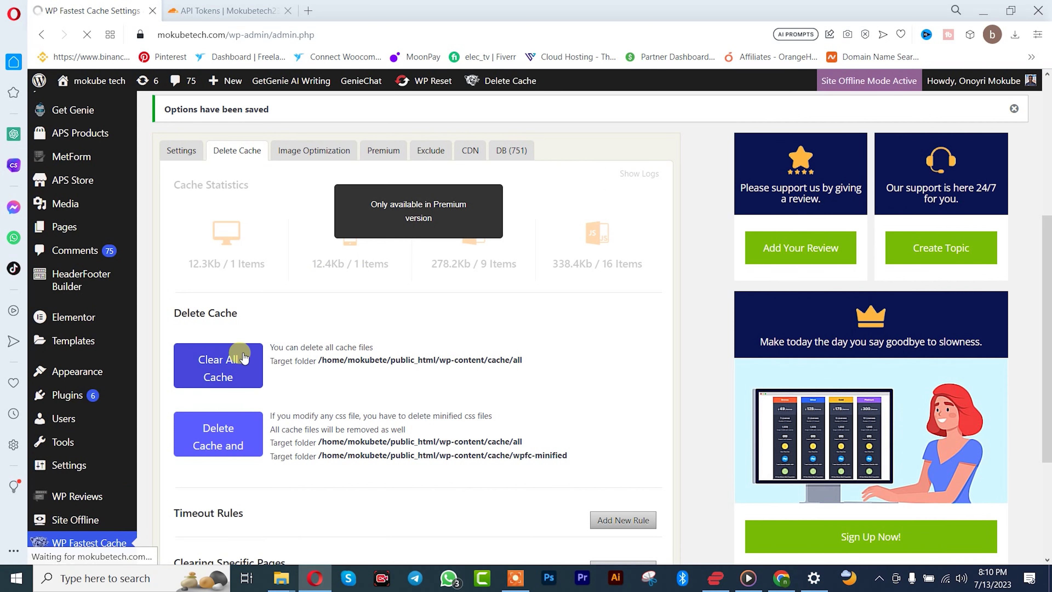
Delete the cache together with the minified CSS, then view Image Optimization.
scroll(238, 414, "down", 5)
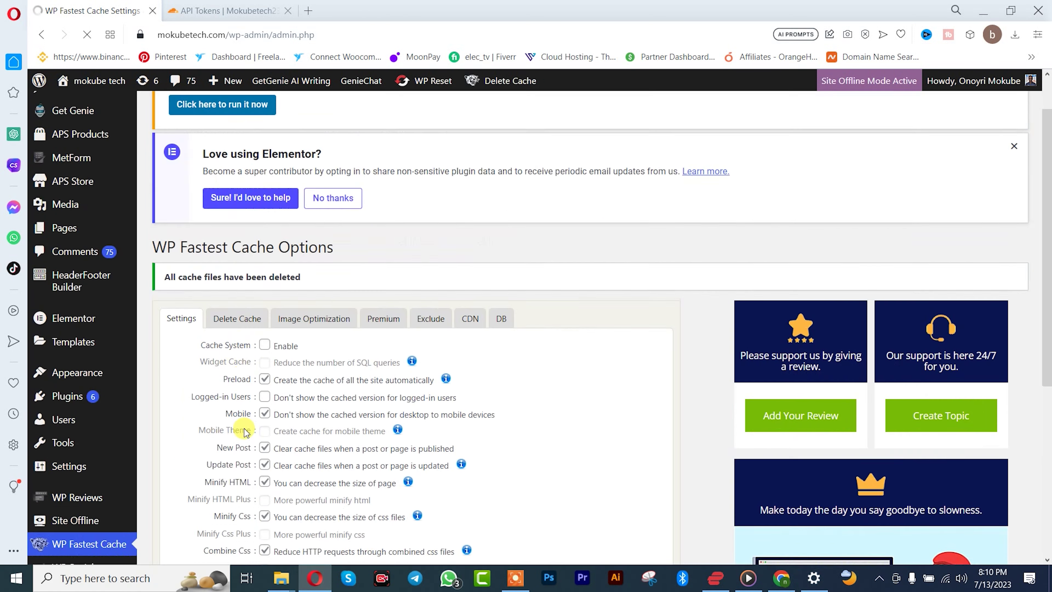
left_click(237, 182)
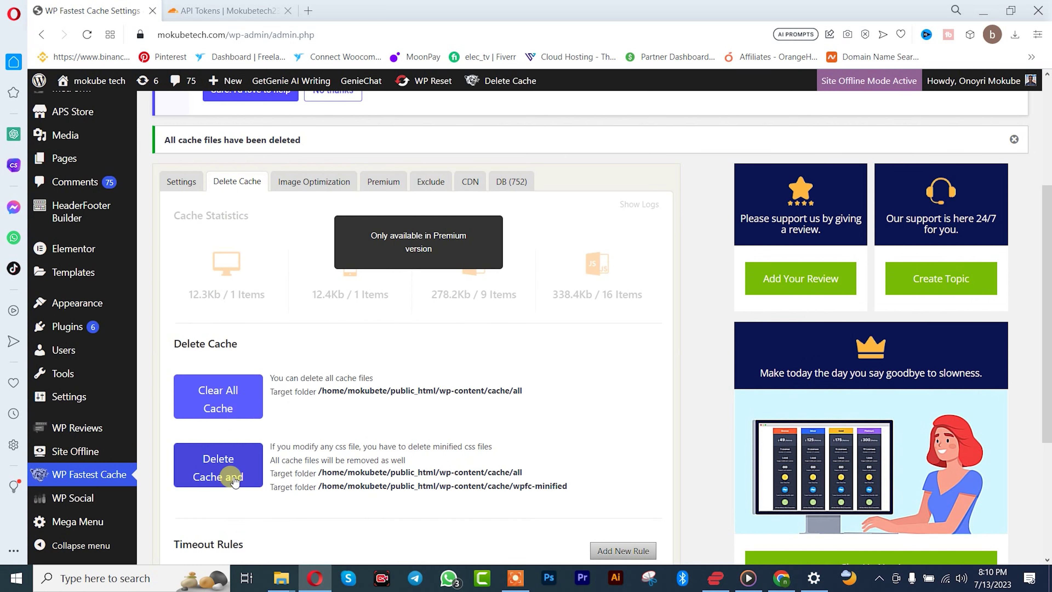
left_click(226, 469)
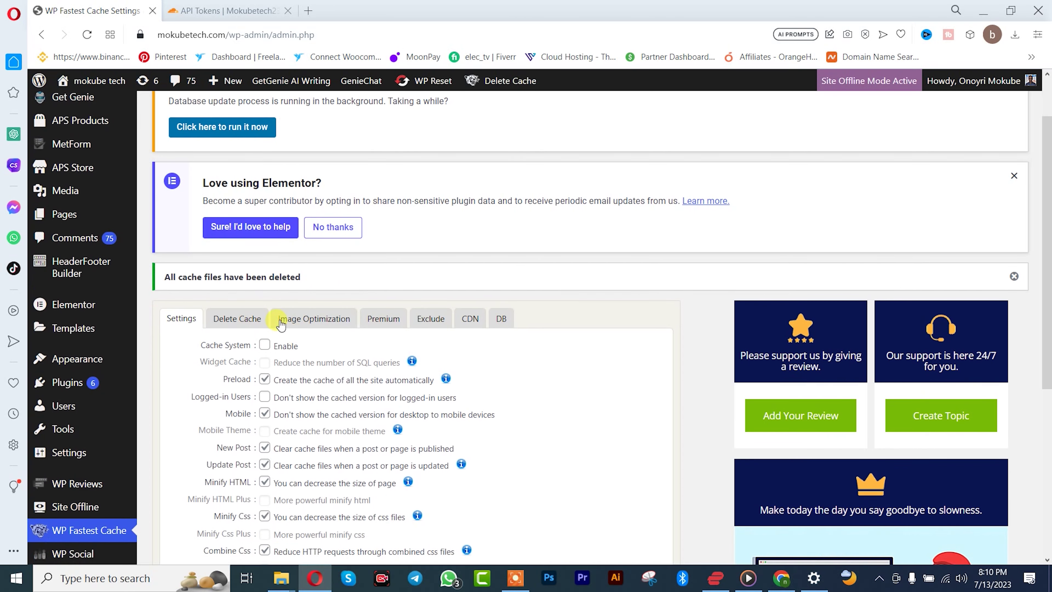
left_click(237, 319)
scroll(463, 376, "down", 3)
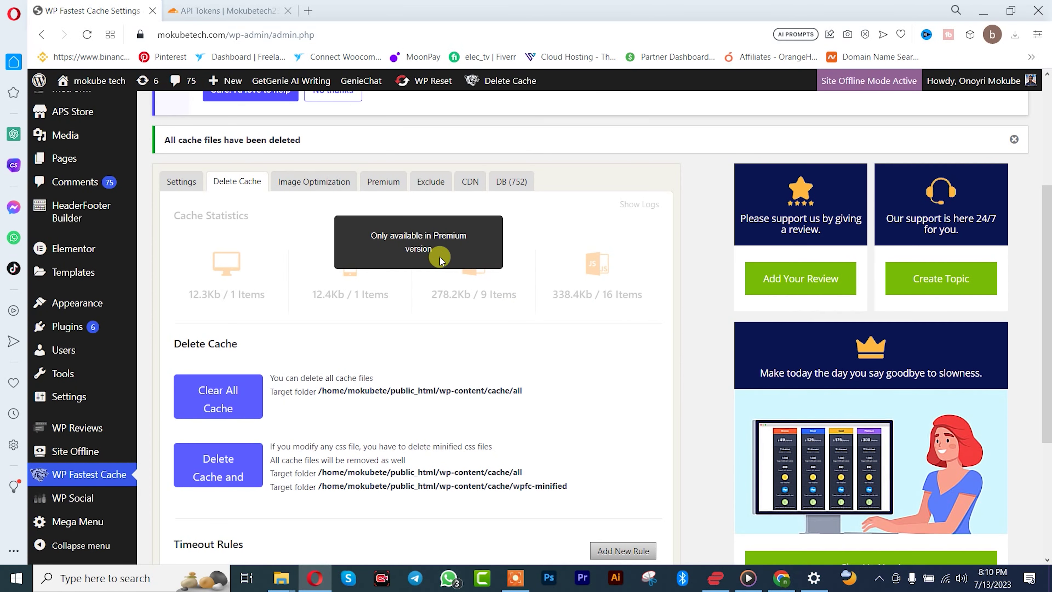
left_click(314, 182)
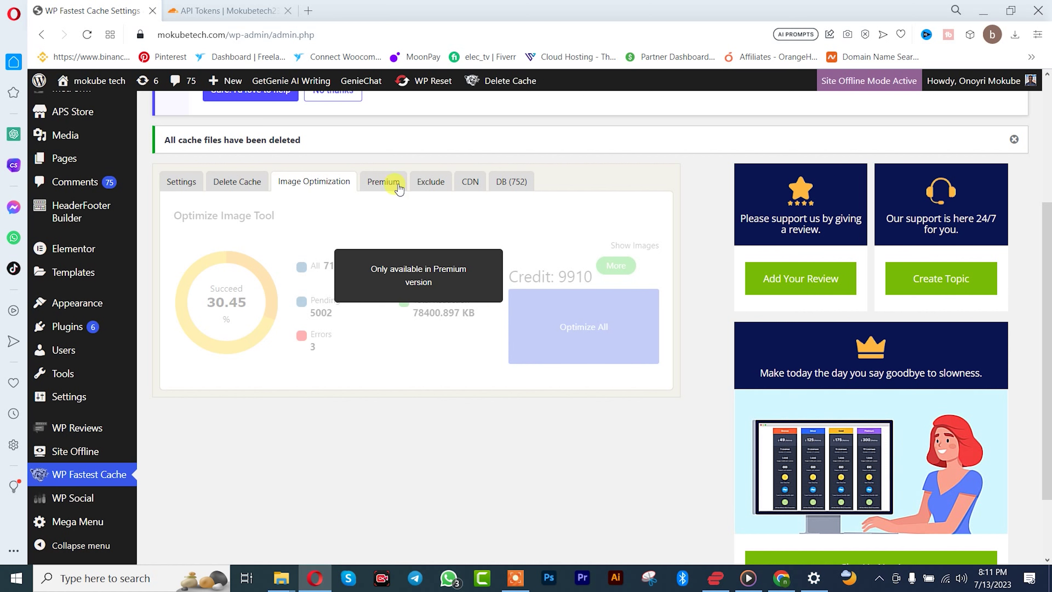
Browse the Premium, Exclude, CDN and DB pages, then return to Settings.
left_click(390, 183)
scroll(455, 352, "down", 3)
scroll(454, 352, "up", 5)
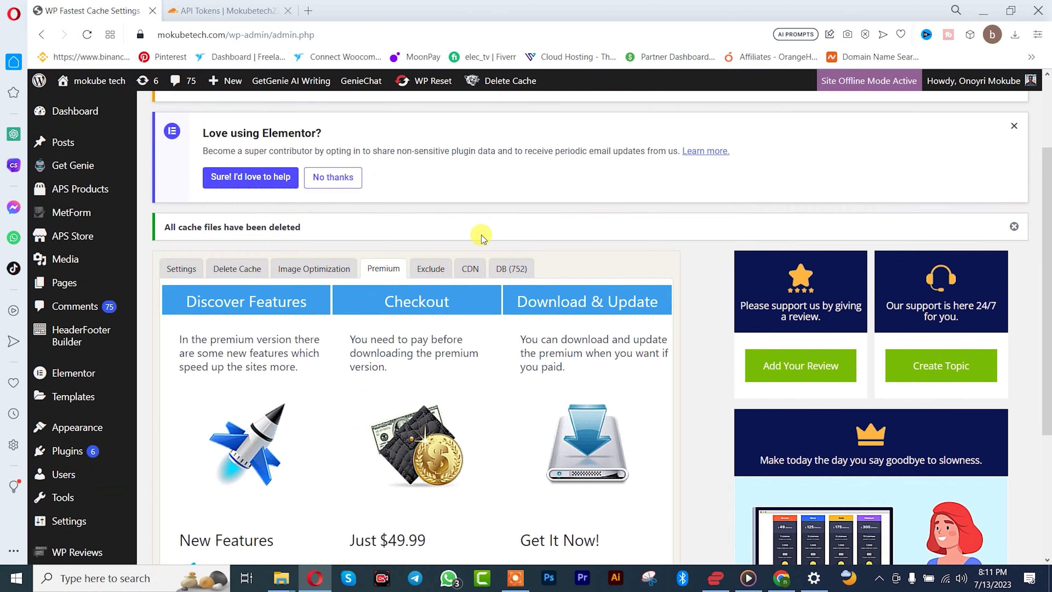
left_click(433, 271)
left_click(470, 269)
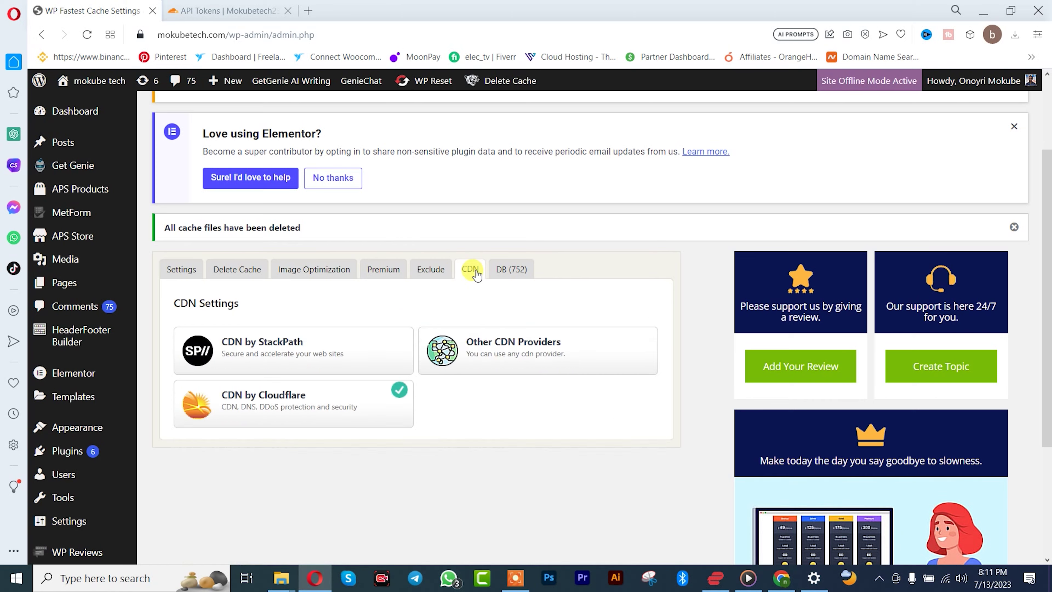
left_click(507, 269)
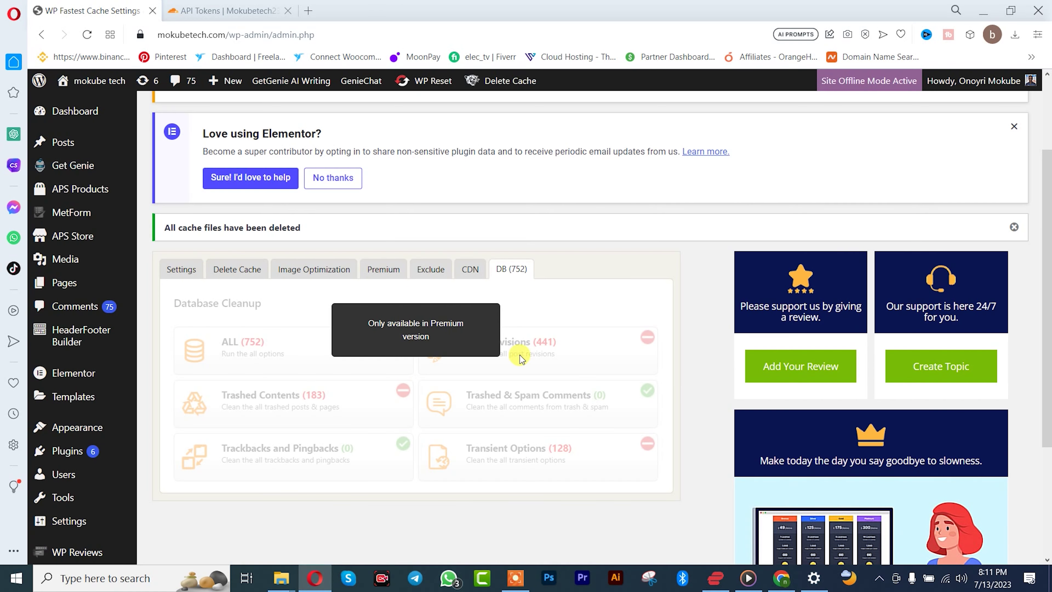
left_click(179, 272)
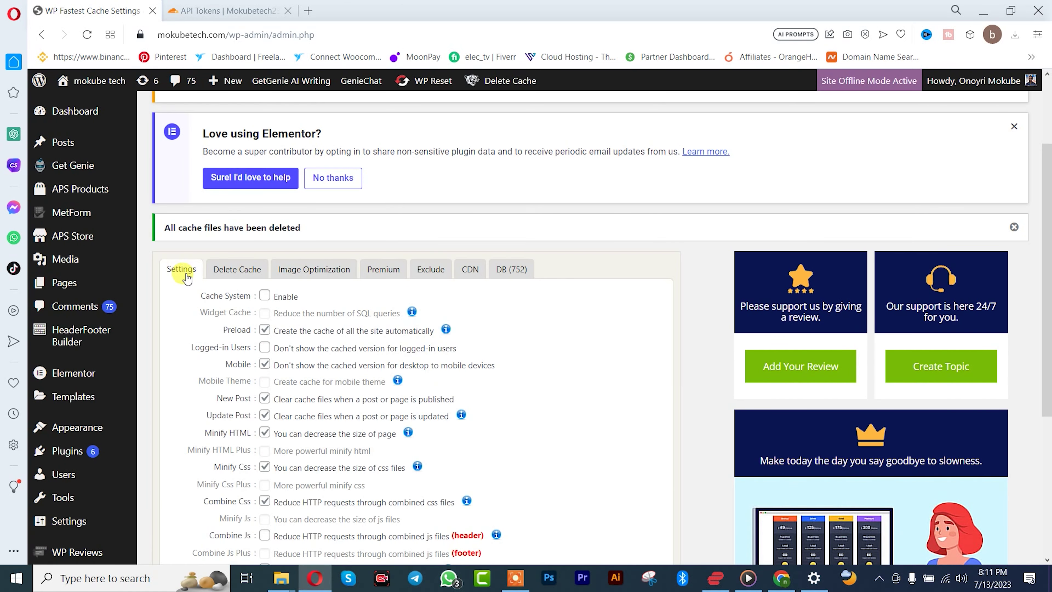
scroll(623, 392, "down", 2)
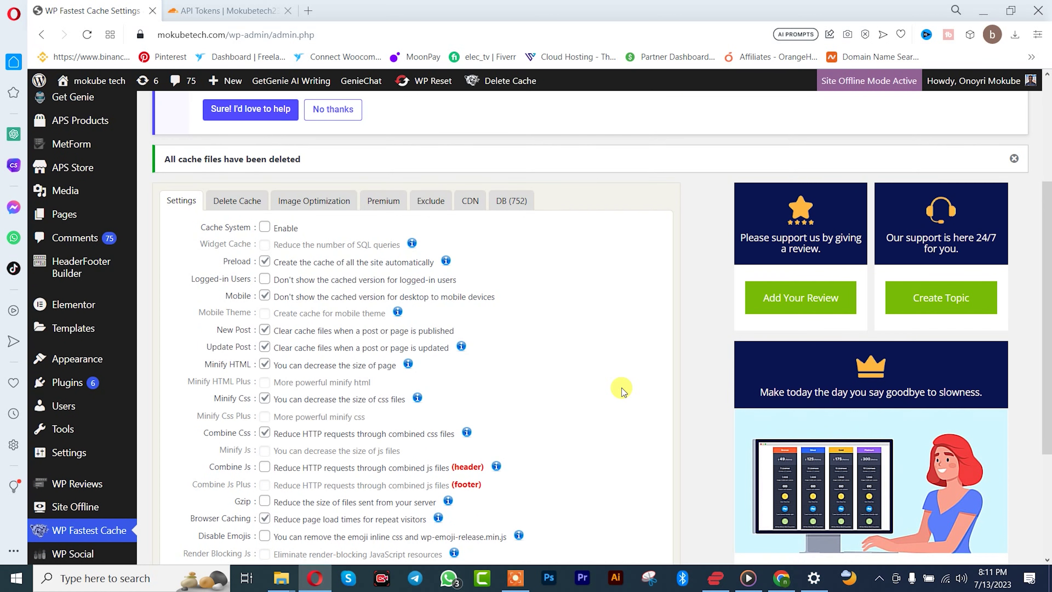